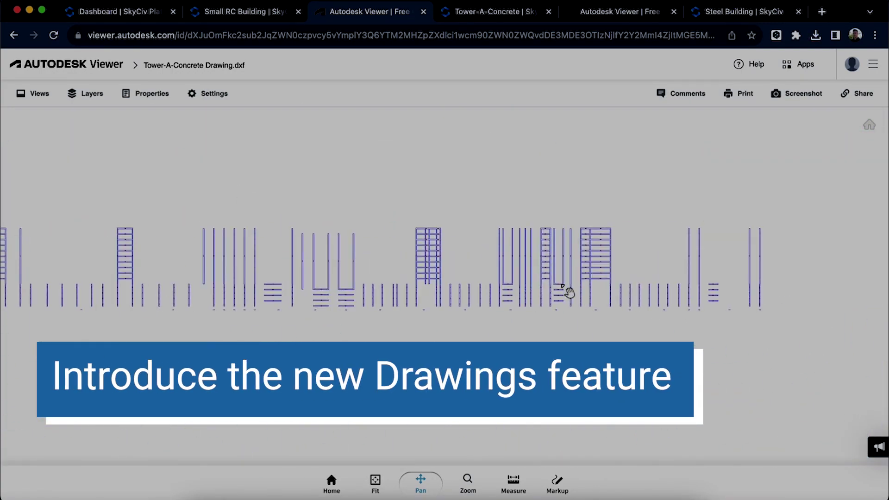
- Switch to the Tower-A-Concrete browser tab to show its concrete frame with the low wing and tall tower
click(724, 13)
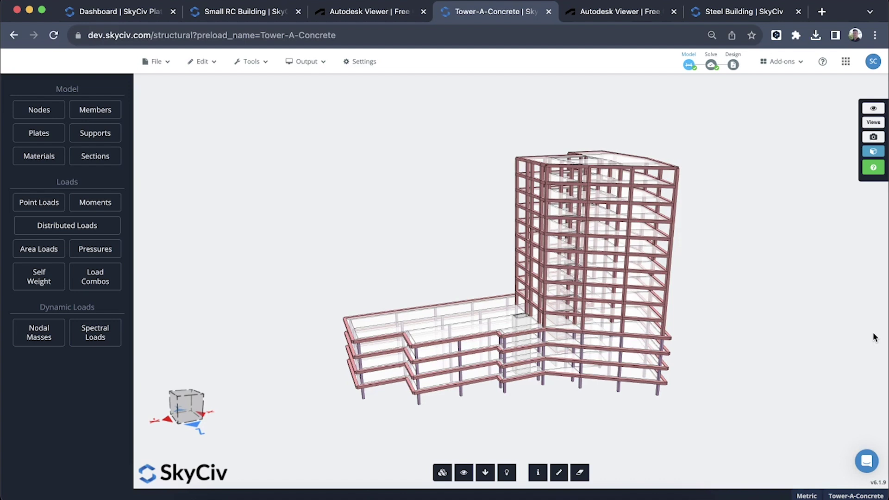
- Open the Output > Drawings export dialog and move it up and left
click(307, 63)
mouse_move(308, 62)
click(311, 182)
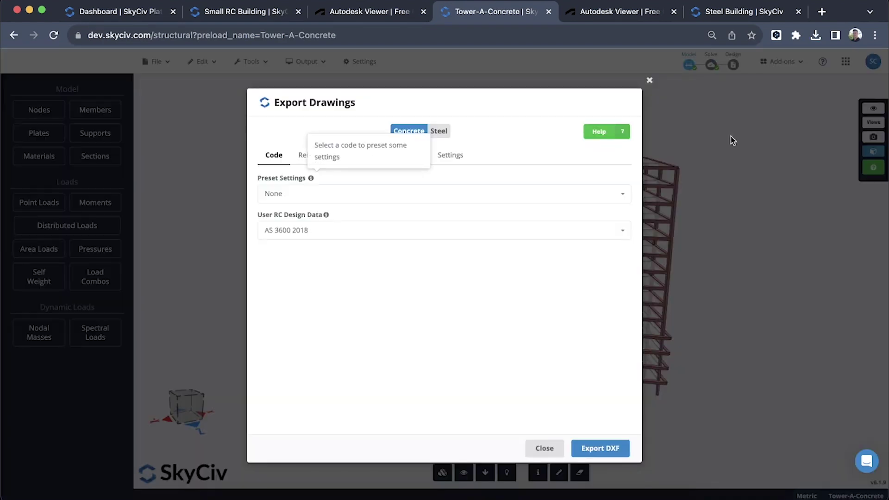
drag(576, 104, 476, 86)
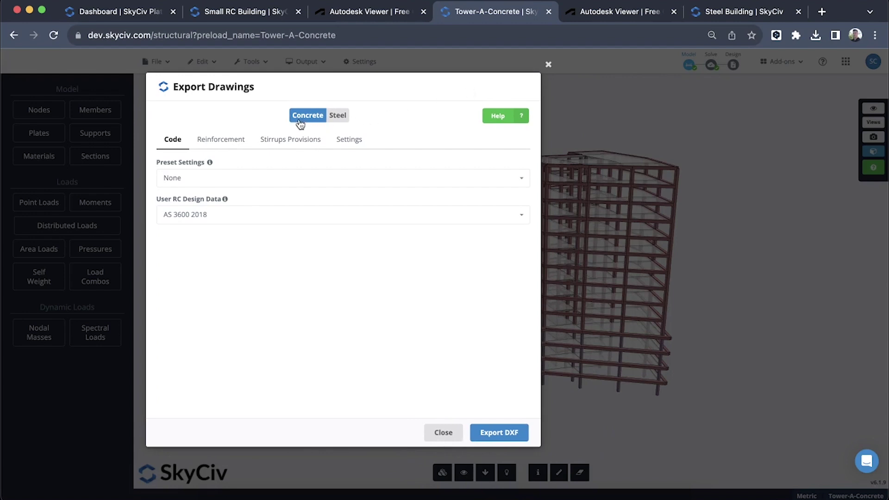
- Preview the Steel export options, return to Concrete, and open the preset design code list
click(341, 119)
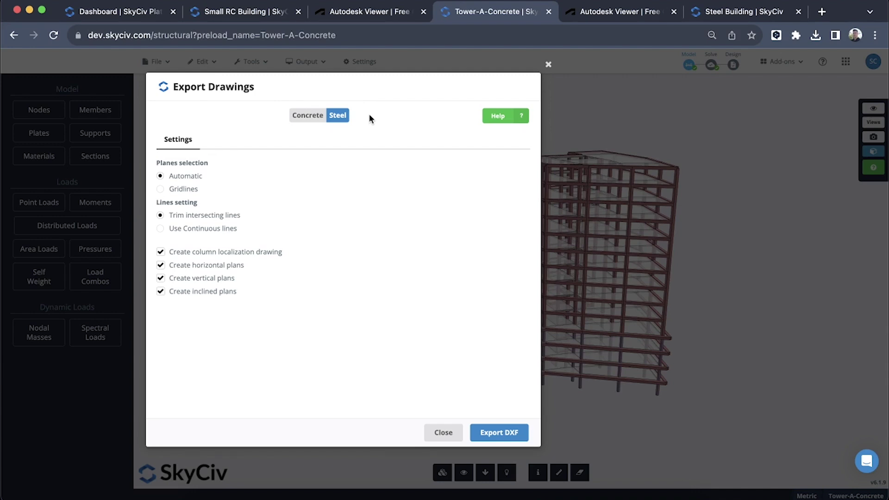
click(309, 116)
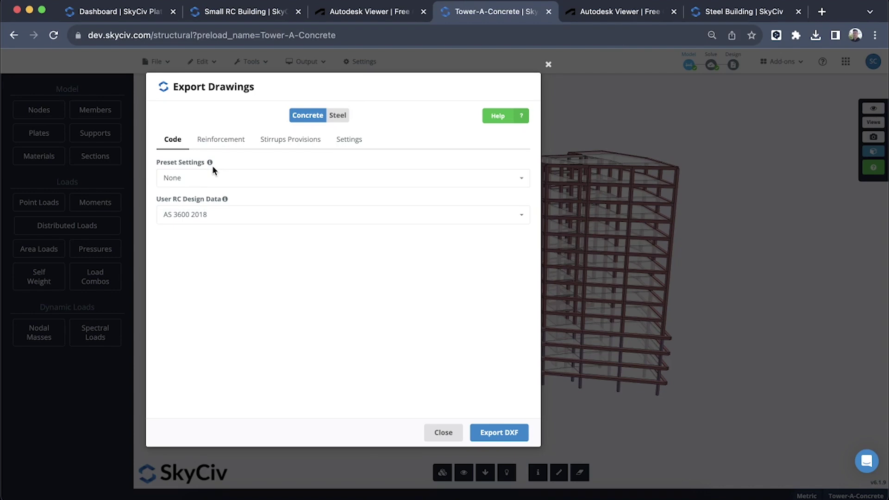
mouse_move(210, 164)
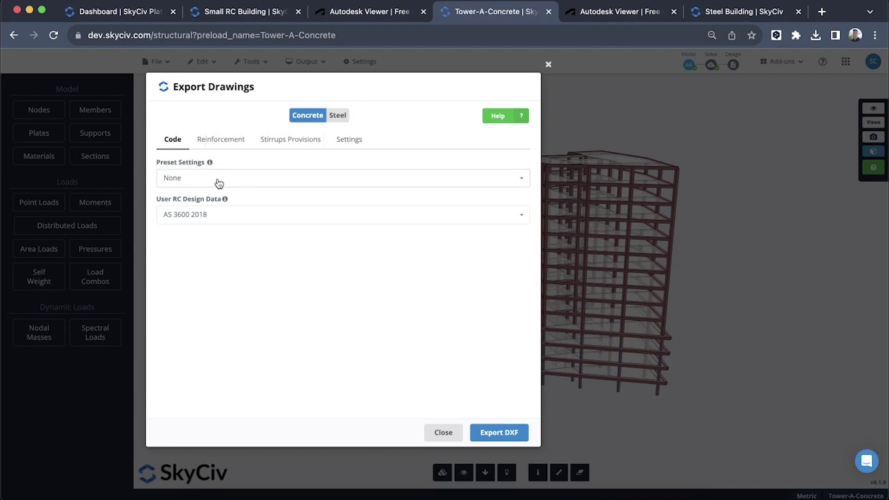
click(219, 183)
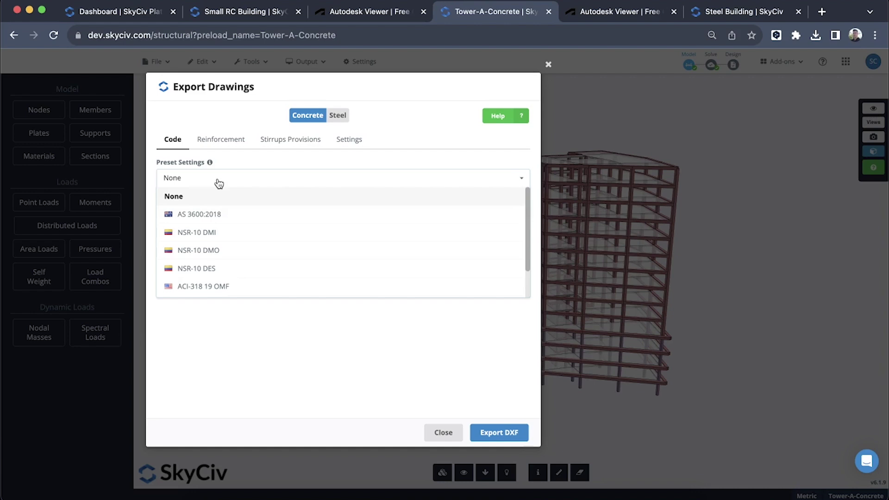
- Choose the AS 3600:2018 preset and accept overriding the settings with its defaults
scroll(272, 254, down, 2)
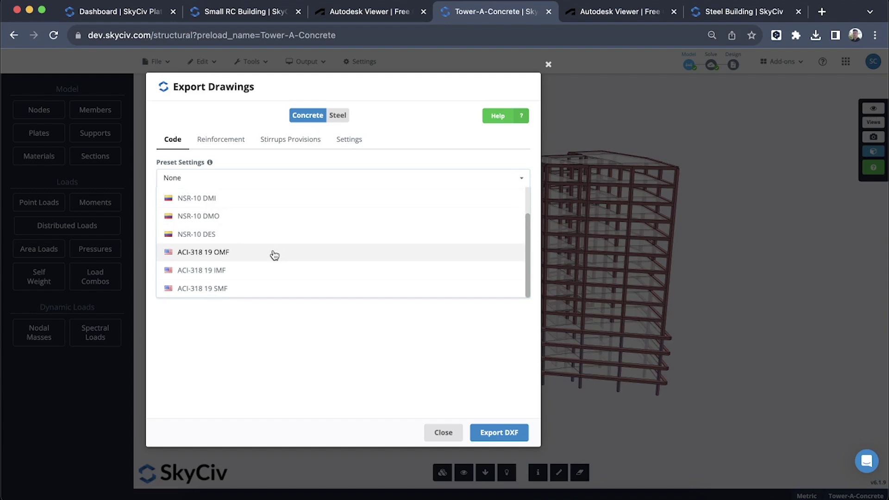
scroll(273, 254, up, 2)
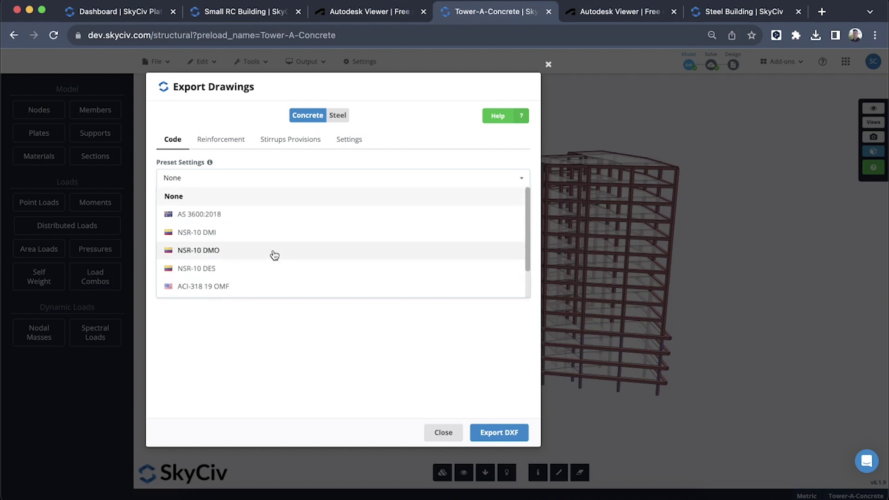
click(243, 216)
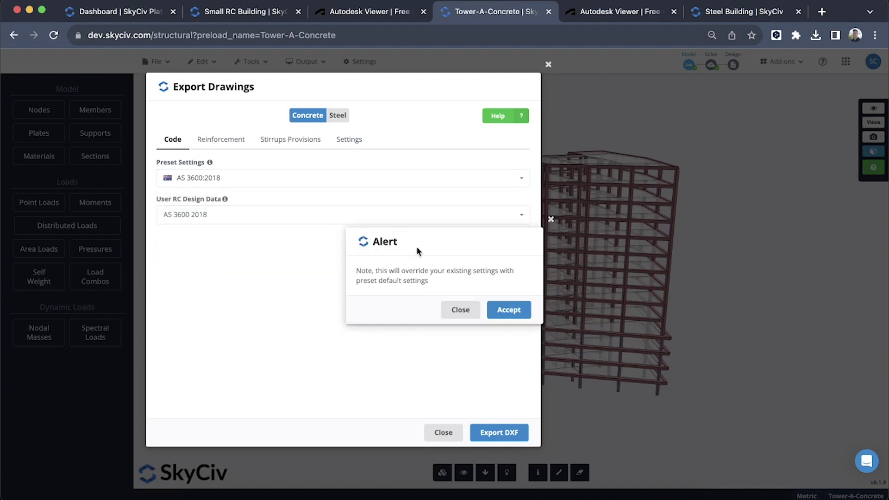
click(520, 315)
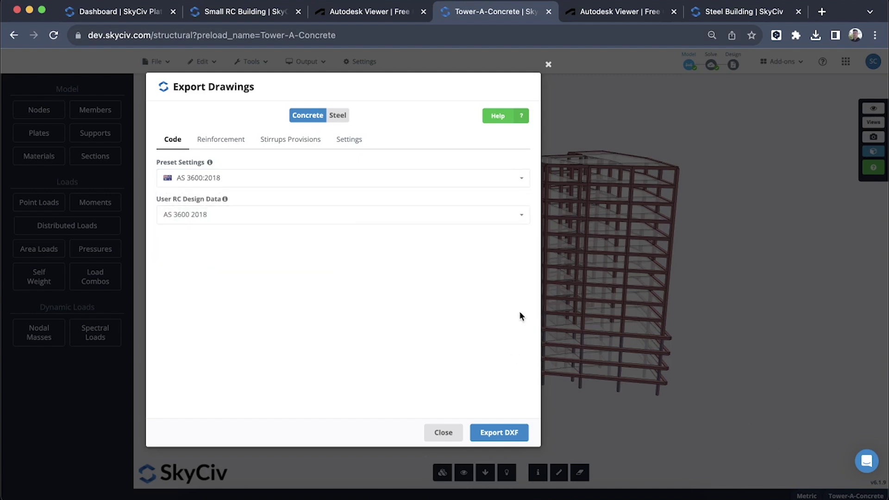
- Browse the Reinforcement and Stirrups Provisions tabs, then return to the design code settings
click(215, 145)
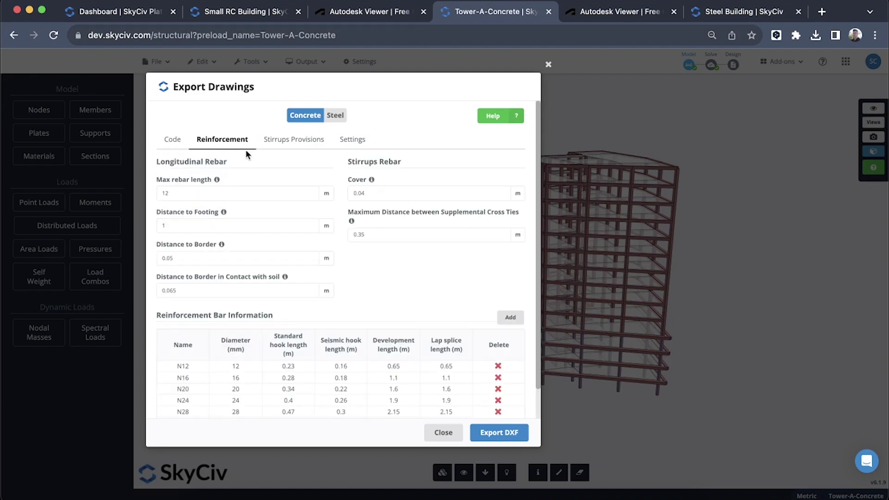
click(293, 141)
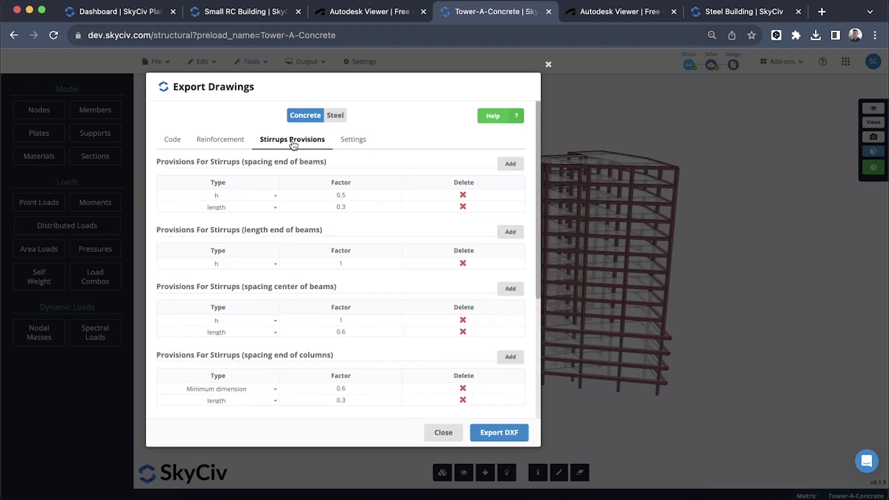
click(221, 141)
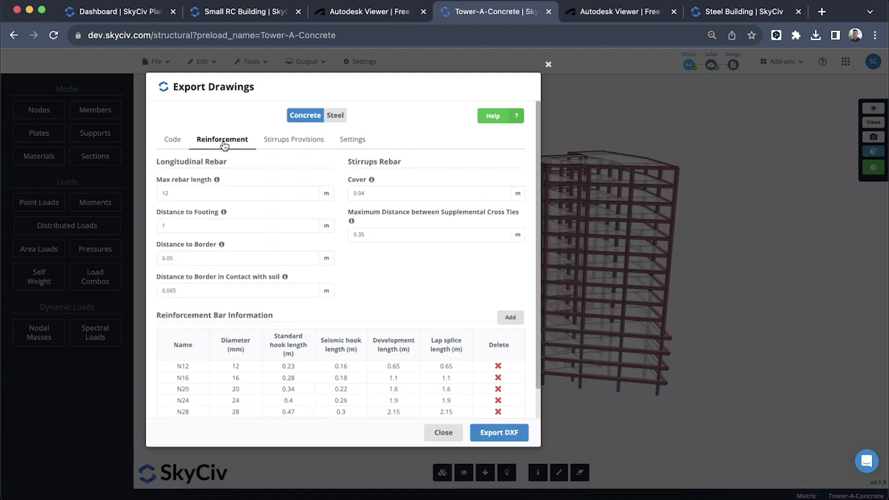
scroll(405, 248, down, 2)
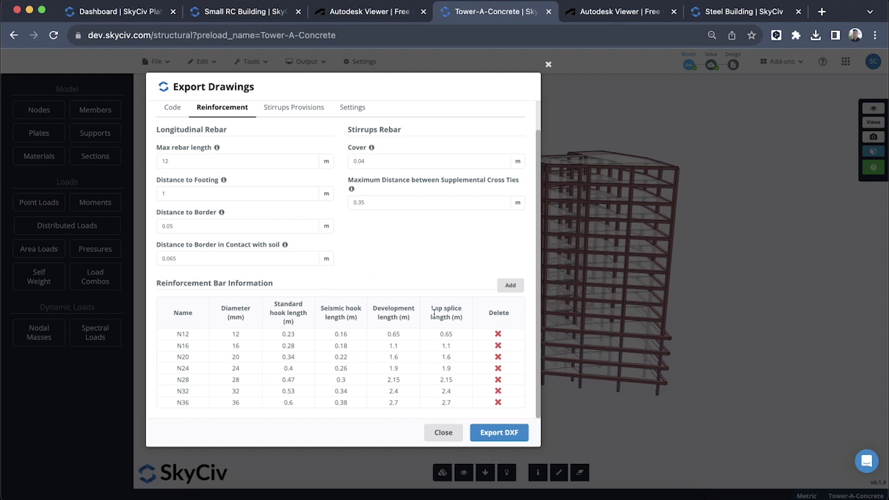
scroll(414, 276, up, 2)
click(169, 143)
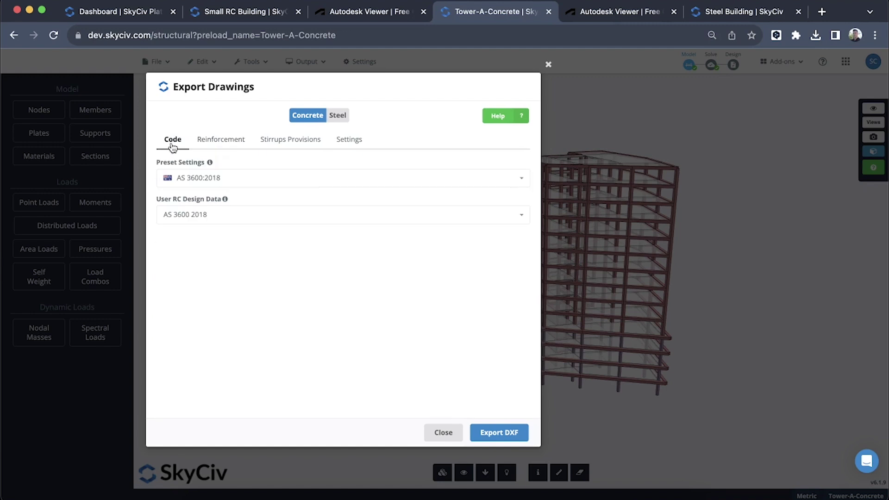
- Keep the AS 3600:2018 preset and try RC design data None before restoring AS 3600 2018
click(223, 180)
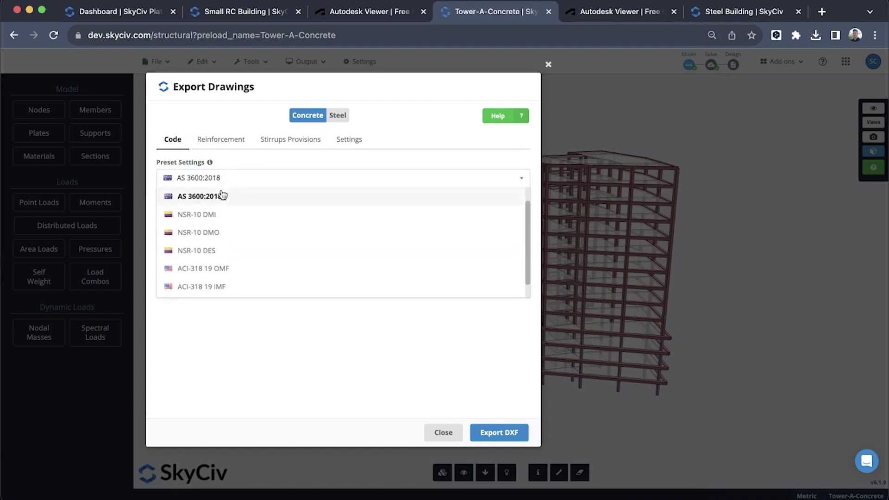
click(247, 158)
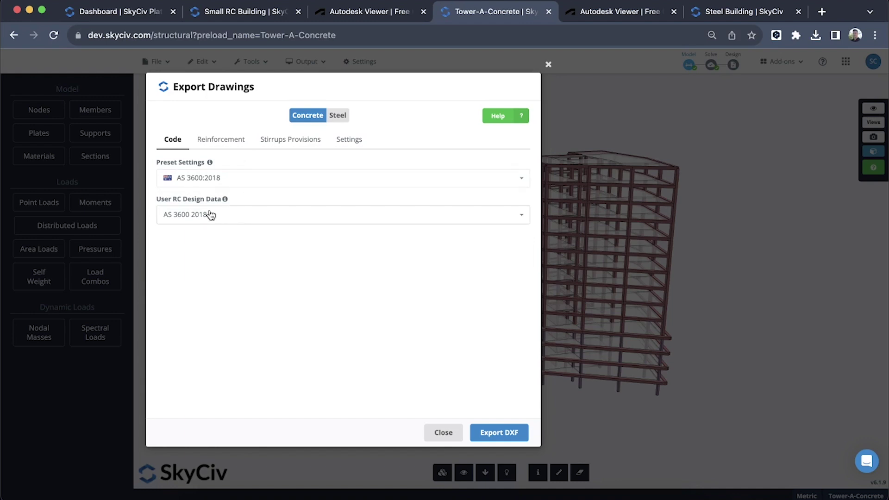
mouse_move(225, 203)
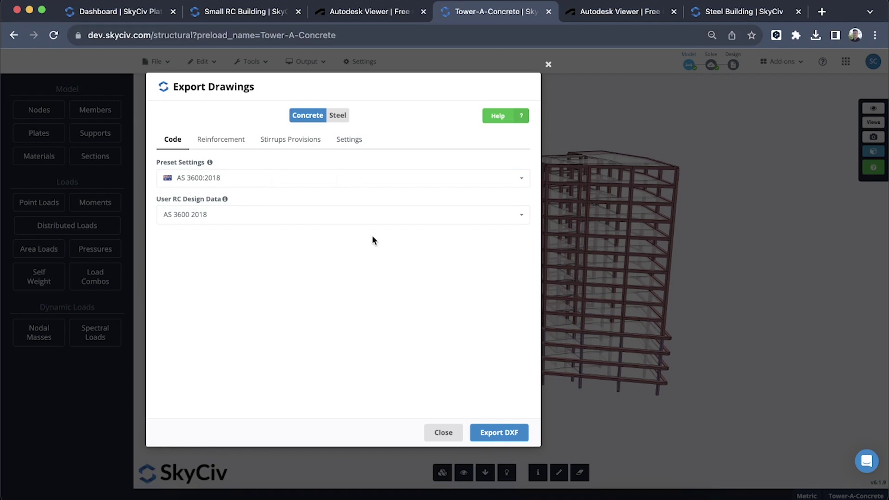
click(324, 219)
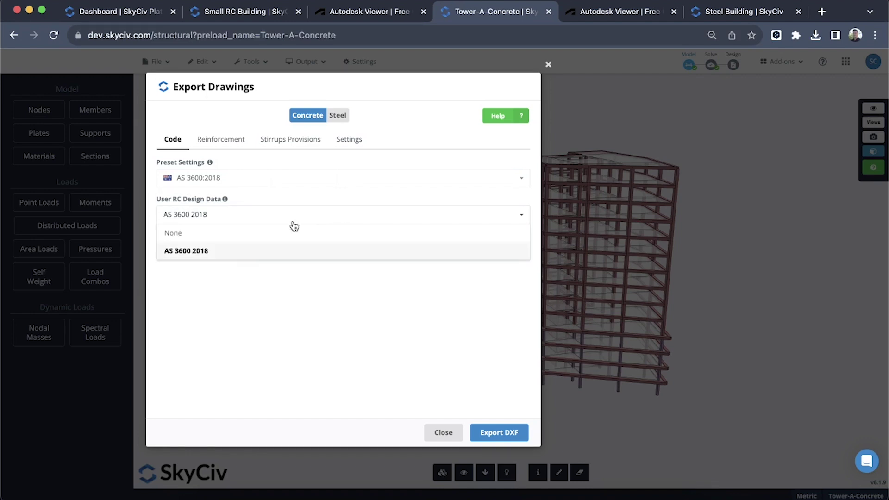
click(201, 237)
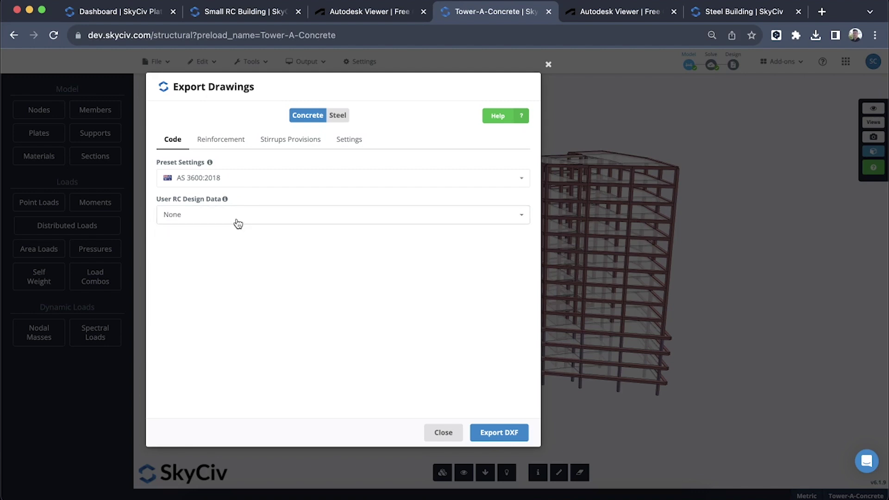
click(237, 225)
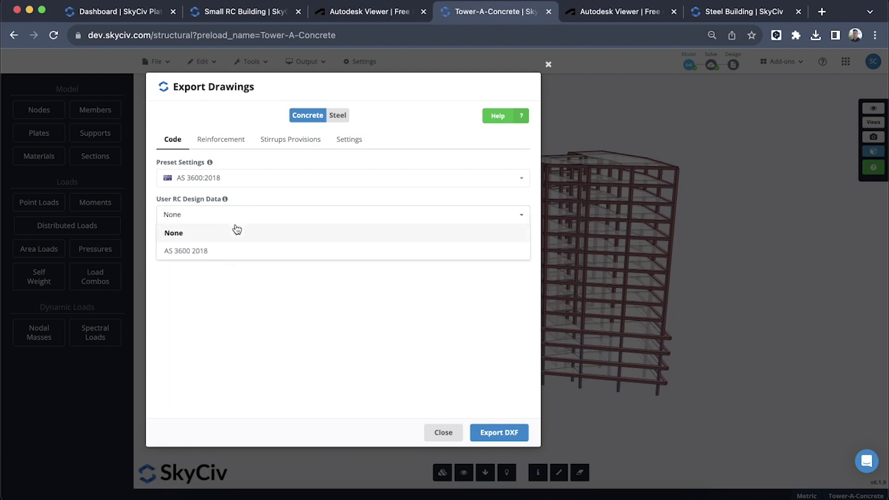
click(279, 255)
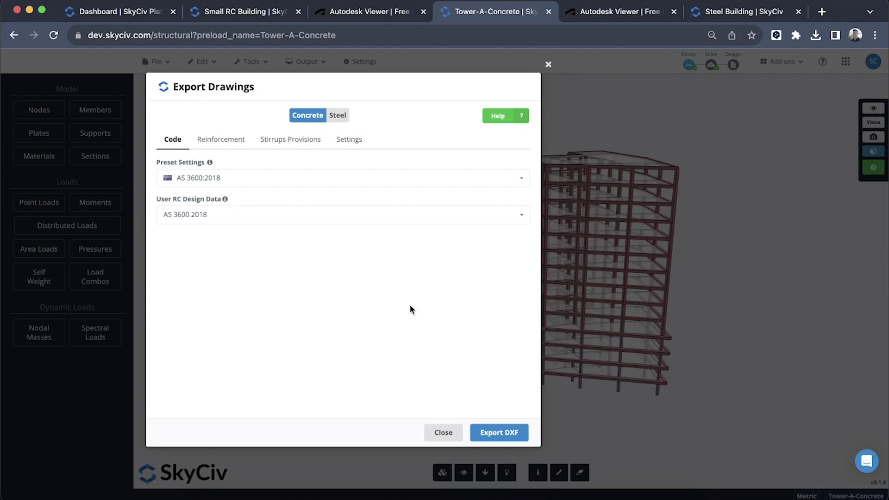
- Set User RC Design Data to AS 3600 2018 and export the model as DXF
click(226, 220)
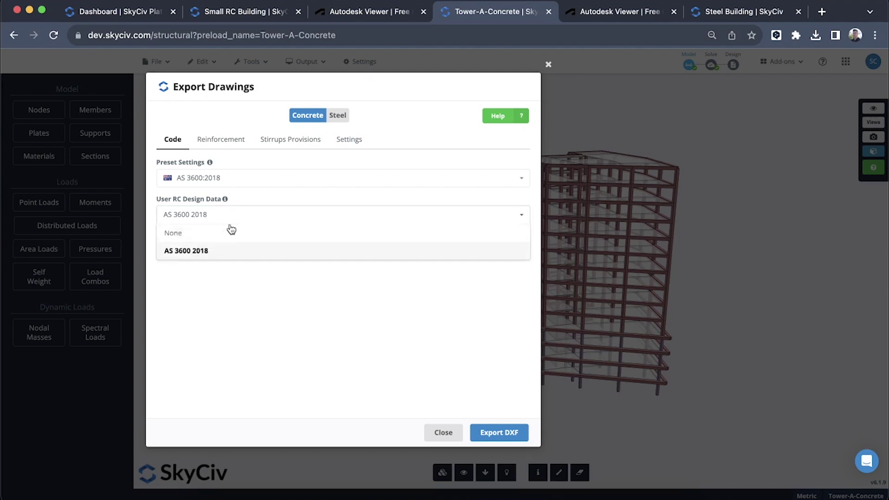
click(248, 254)
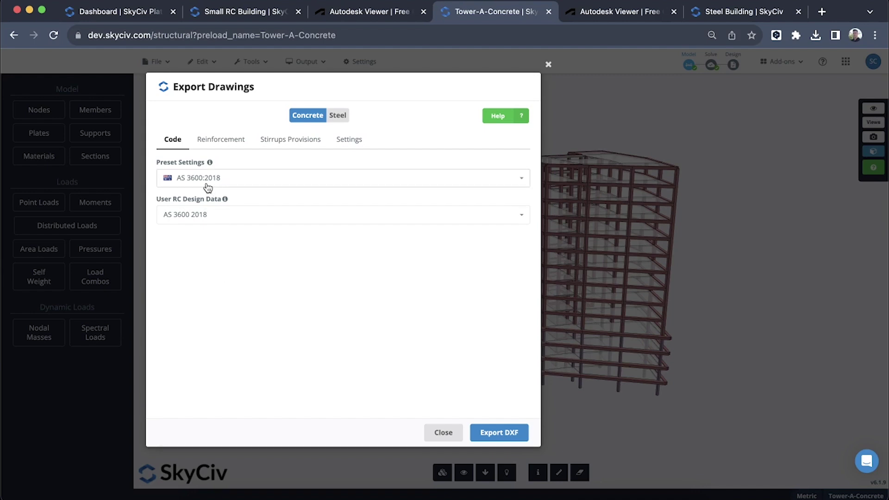
click(207, 218)
click(199, 234)
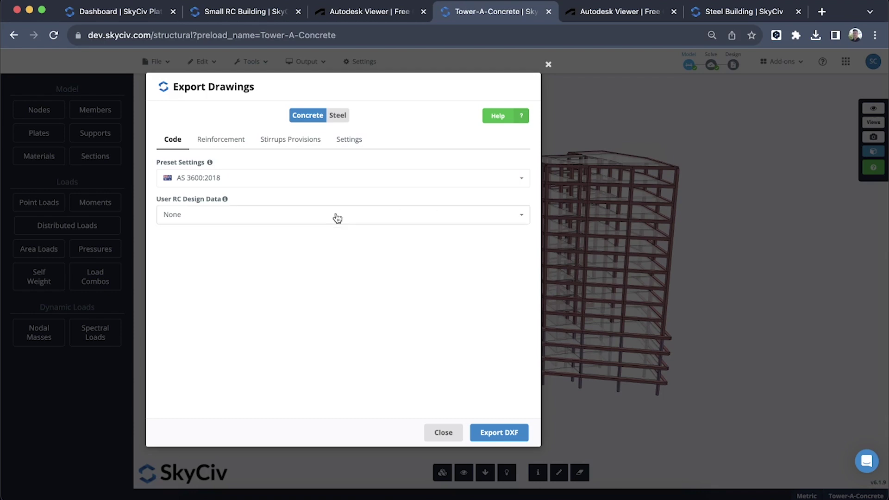
click(289, 217)
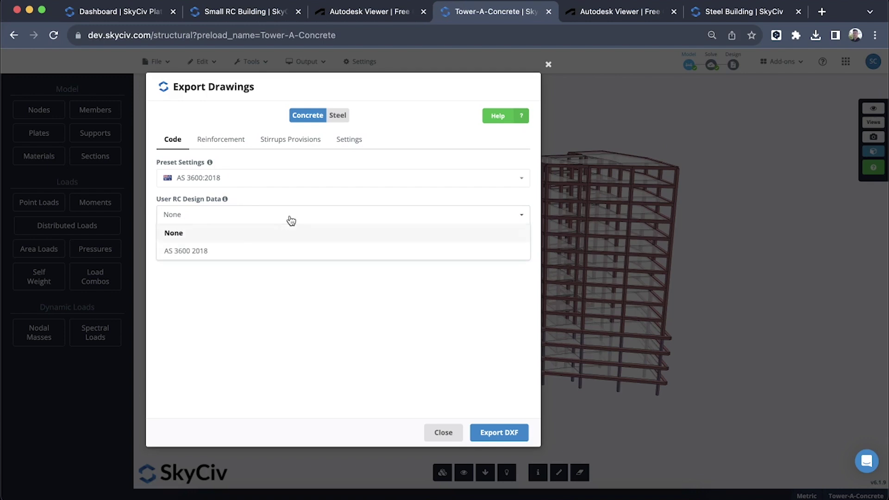
click(246, 253)
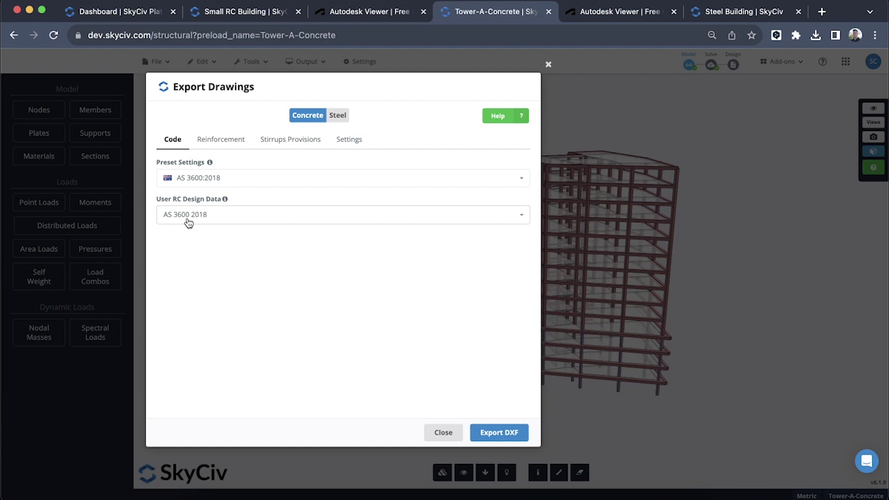
click(517, 440)
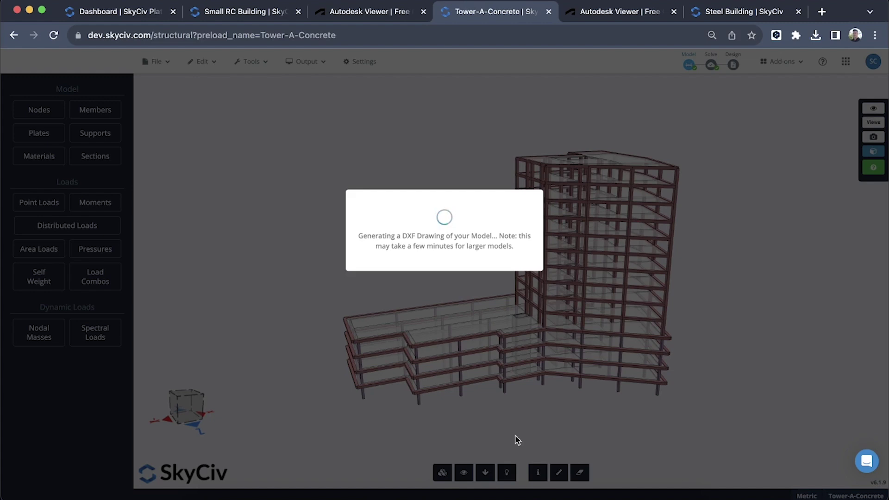
- In Autodesk Viewer, zoom and pan to the column C1–C8 reinforcement details
click(372, 14)
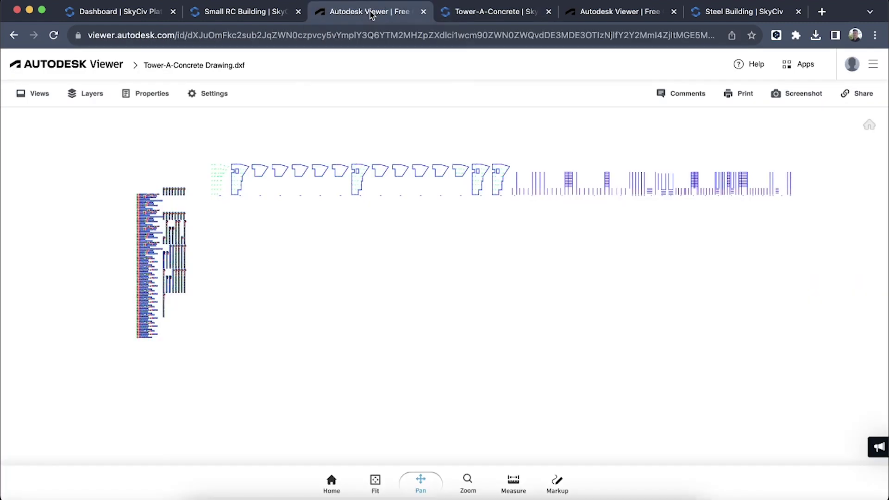
scroll(97, 231, up, 3)
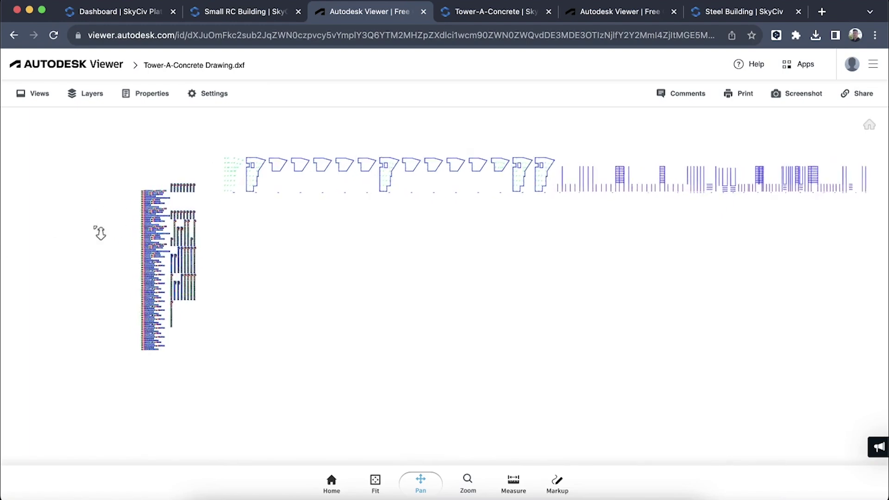
scroll(98, 232, up, 5)
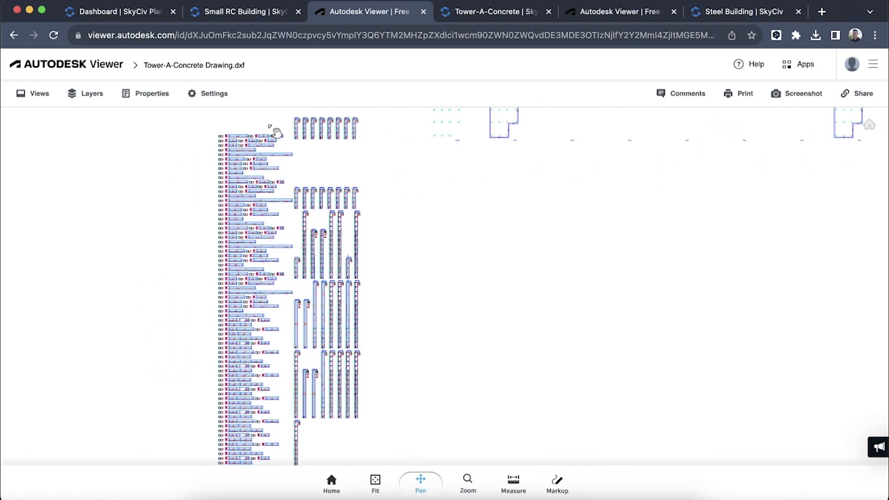
scroll(275, 132, up, 8)
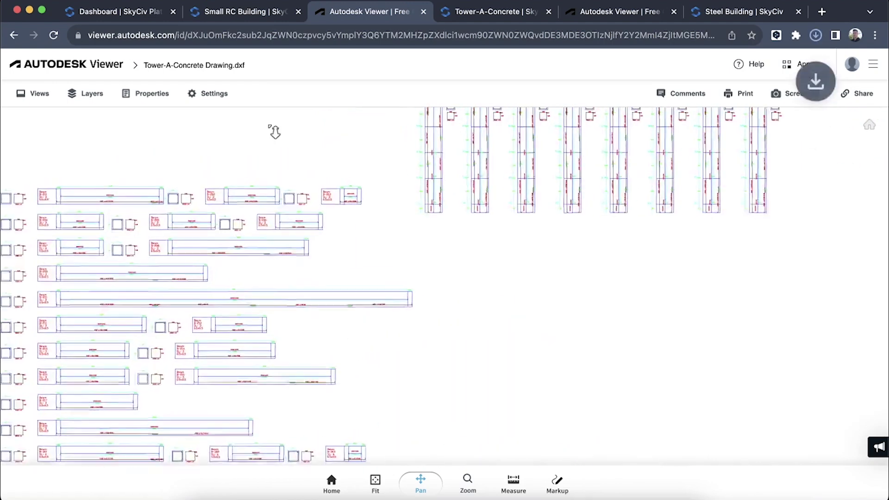
scroll(312, 215, up, 4)
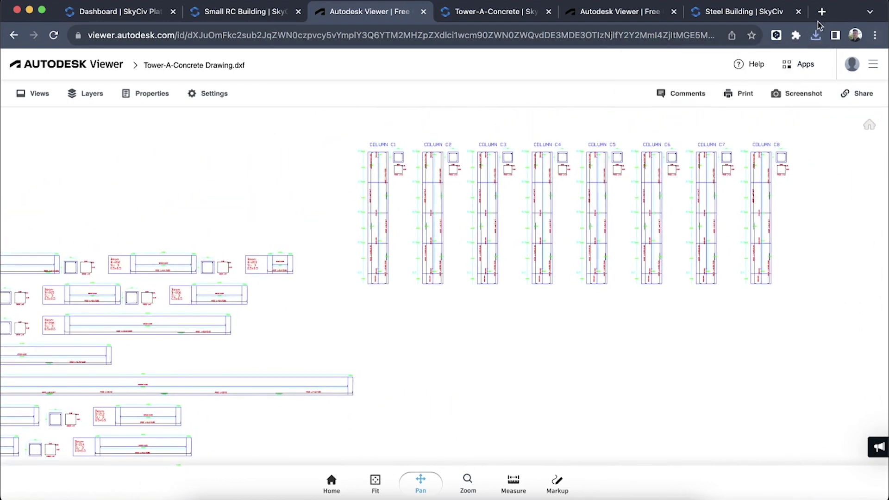
drag(276, 195, 233, 207)
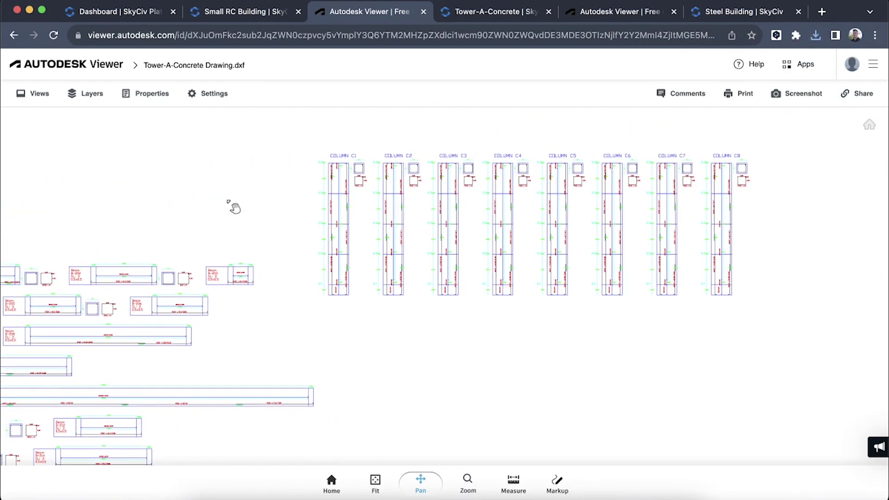
drag(318, 152, 229, 159)
scroll(267, 170, up, 5)
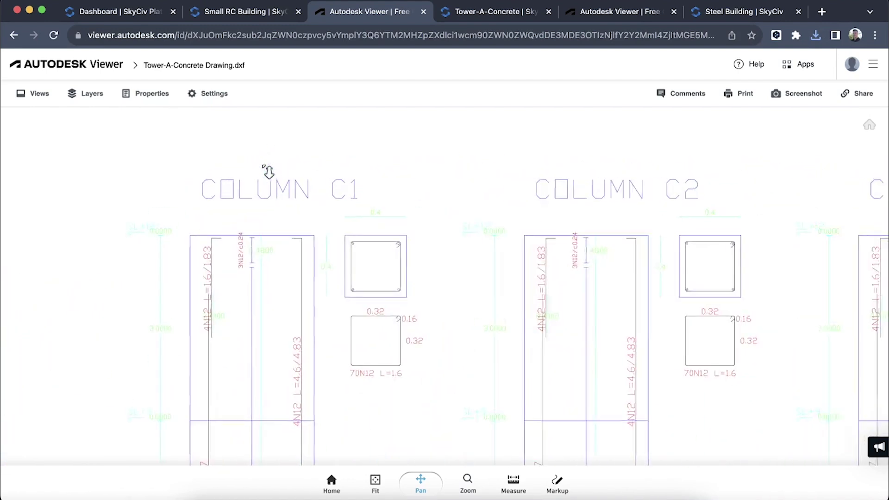
drag(84, 375, 110, 289)
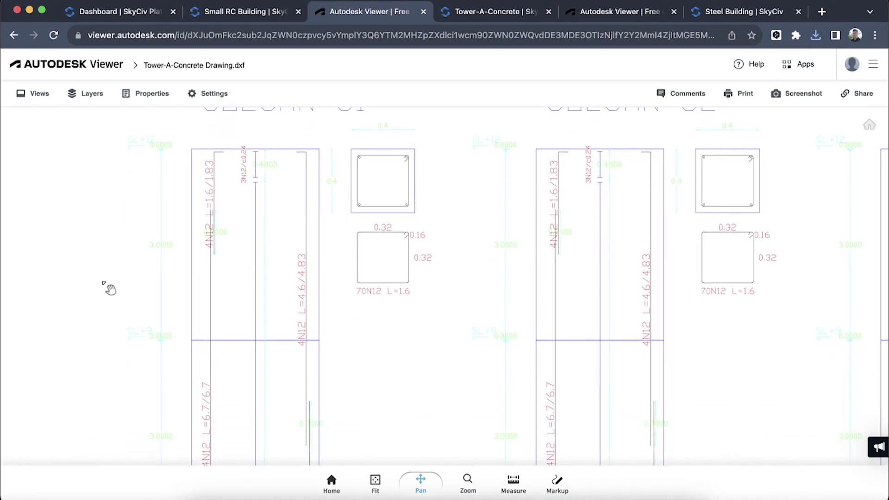
drag(124, 237, 166, 206)
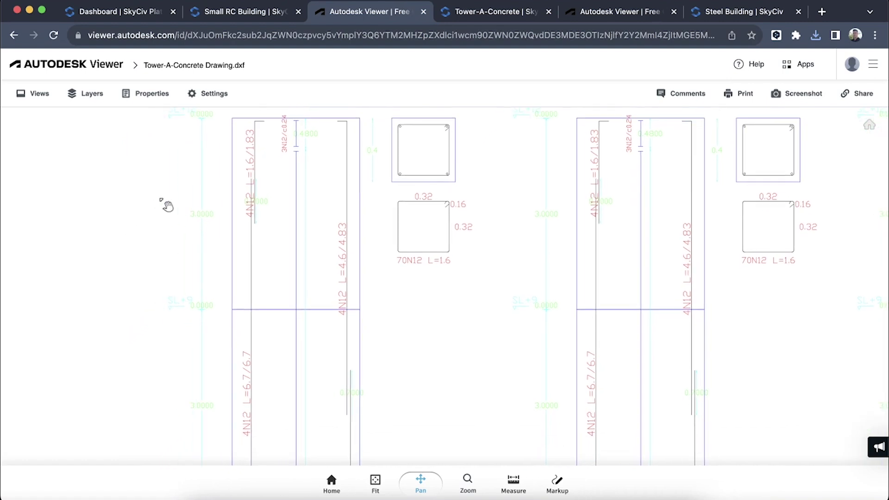
- Pan to the beam schedule and columns C9–C13, then back to the C1–C8 details
scroll(167, 206, down, 2)
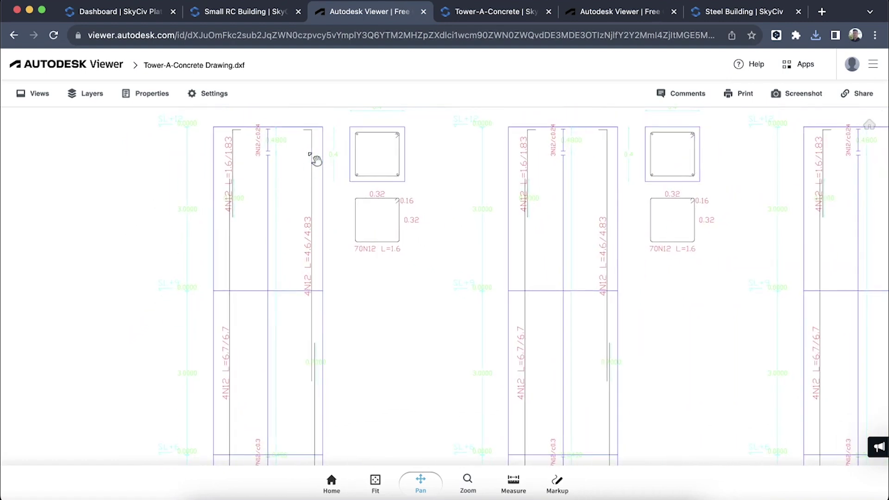
scroll(588, 253, up, 5)
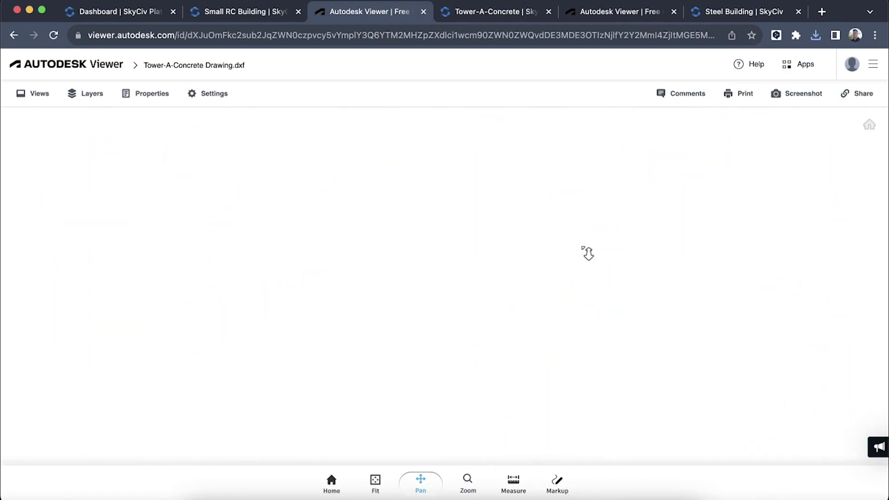
scroll(512, 292, down, 5)
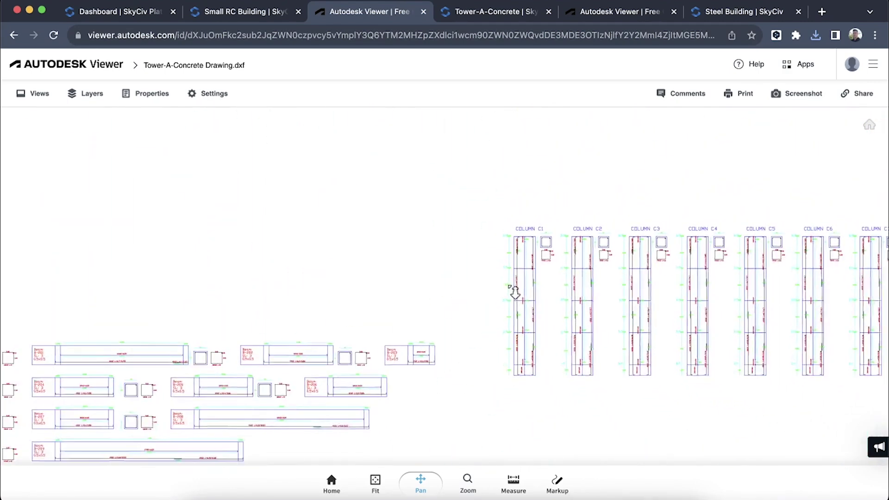
mouse_move(179, 325)
mouse_down()
mouse_move(338, 192)
mouse_move(419, 237)
mouse_up()
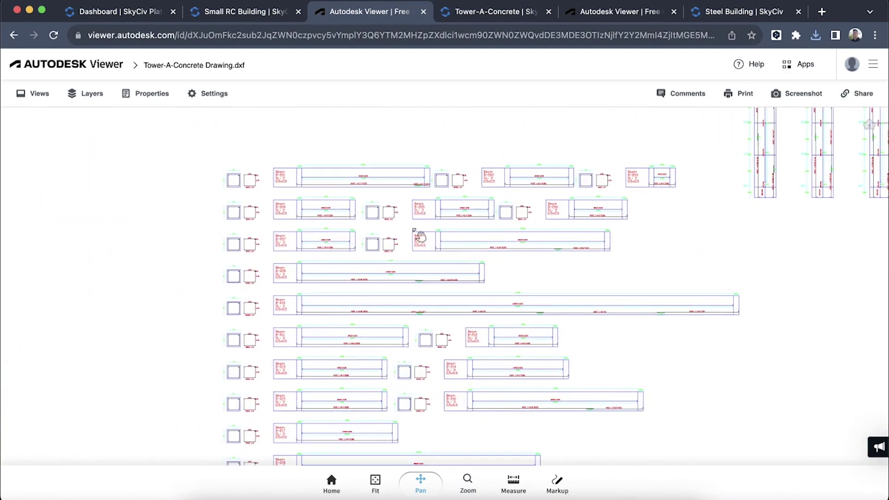
scroll(413, 294, down, 1)
drag(721, 367, 677, 248)
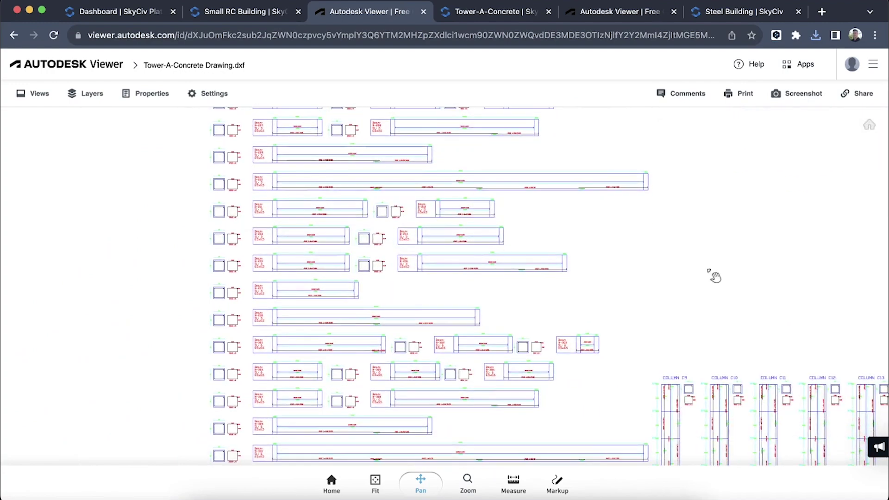
scroll(713, 276, down, 3)
drag(786, 255, 500, 328)
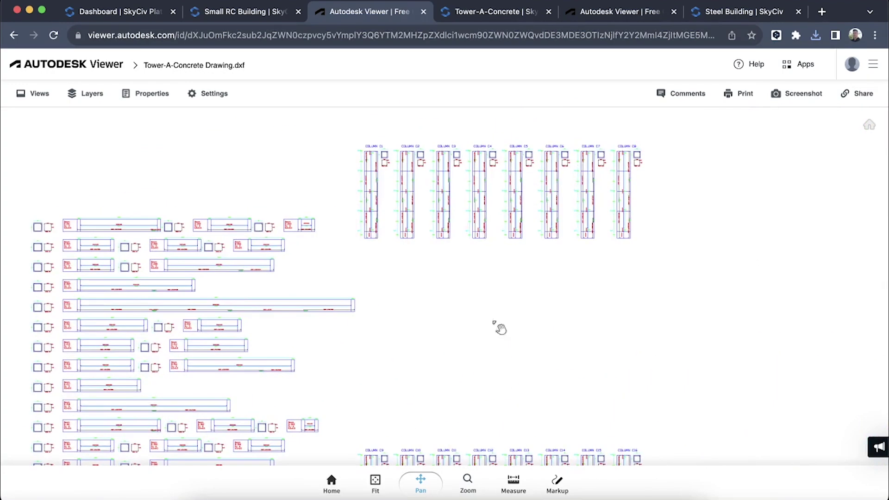
scroll(595, 244, up, 1)
scroll(596, 244, down, 2)
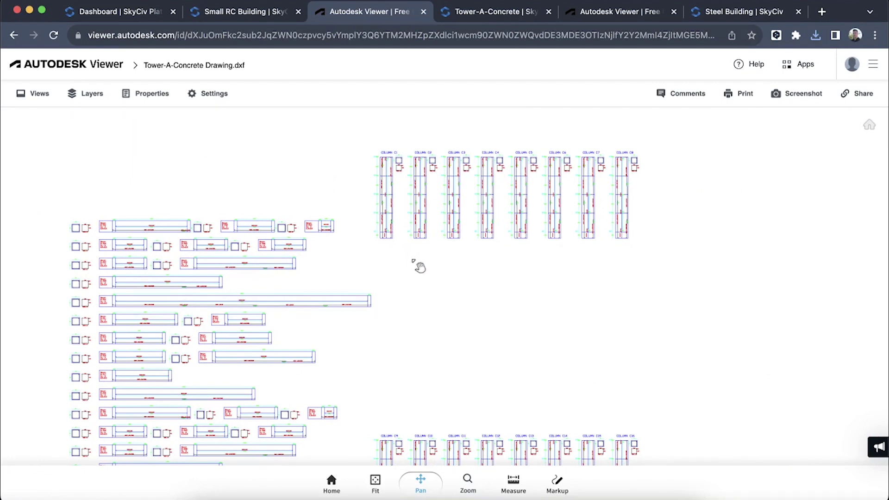
scroll(693, 254, up, 2)
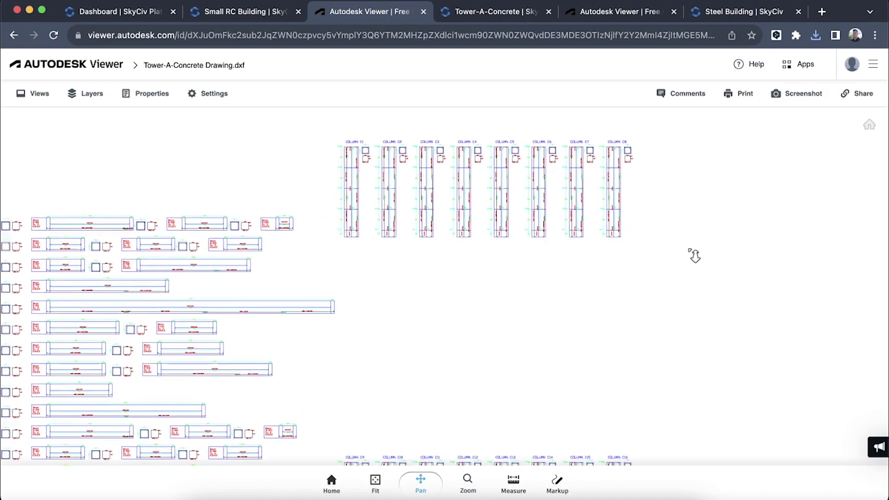
scroll(693, 255, down, 4)
- Zoom and pan over the column grid and the first floor plan outlines
drag(746, 226, 363, 349)
scroll(534, 258, up, 3)
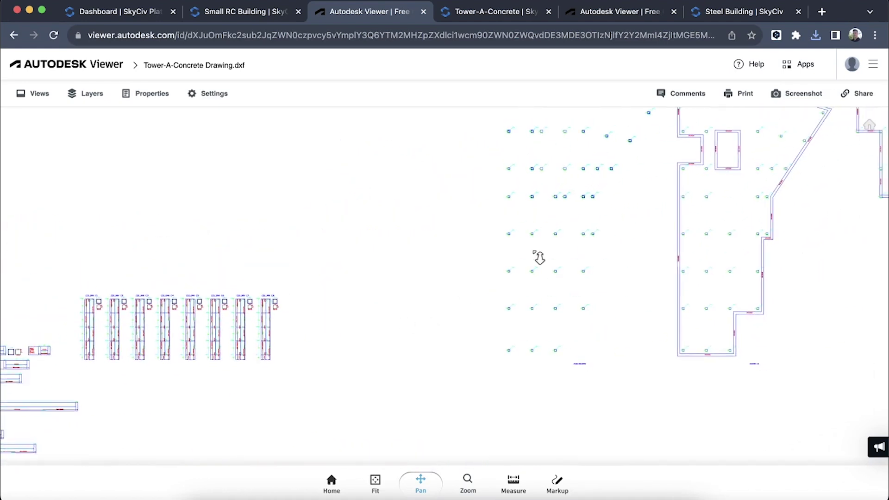
mouse_move(810, 176)
mouse_down()
mouse_move(563, 272)
mouse_move(528, 246)
mouse_up()
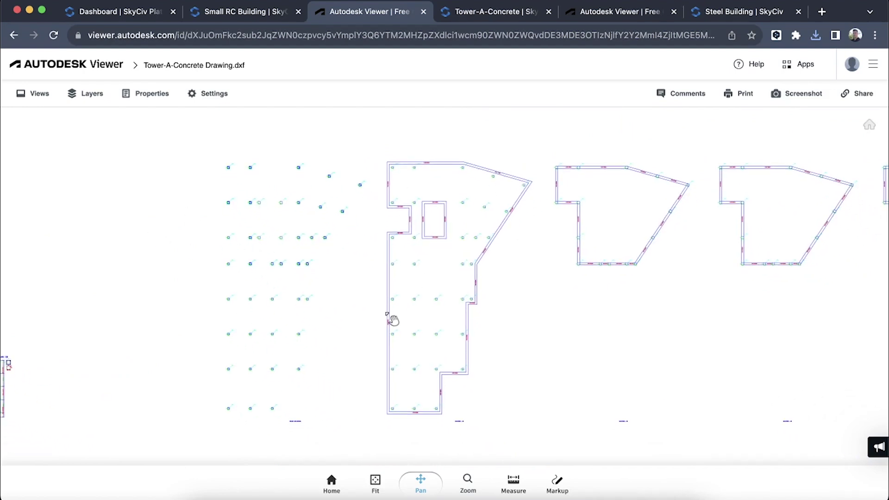
scroll(247, 186, up, 10)
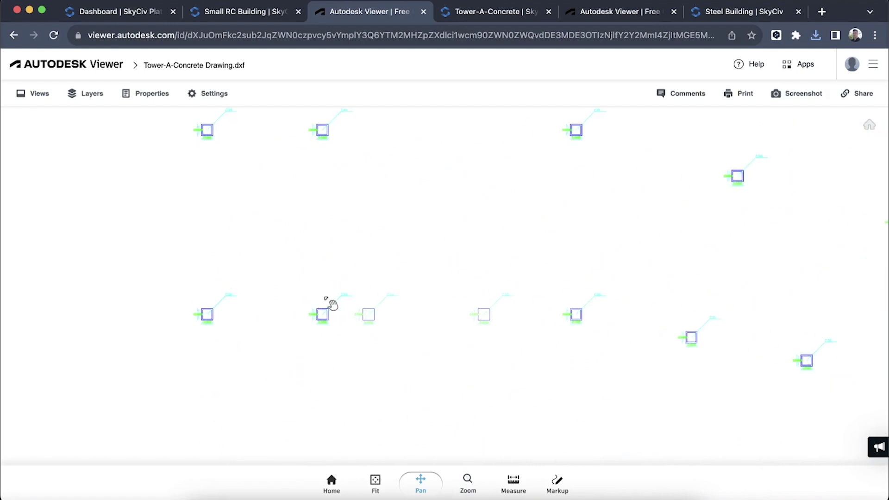
scroll(329, 304, up, 5)
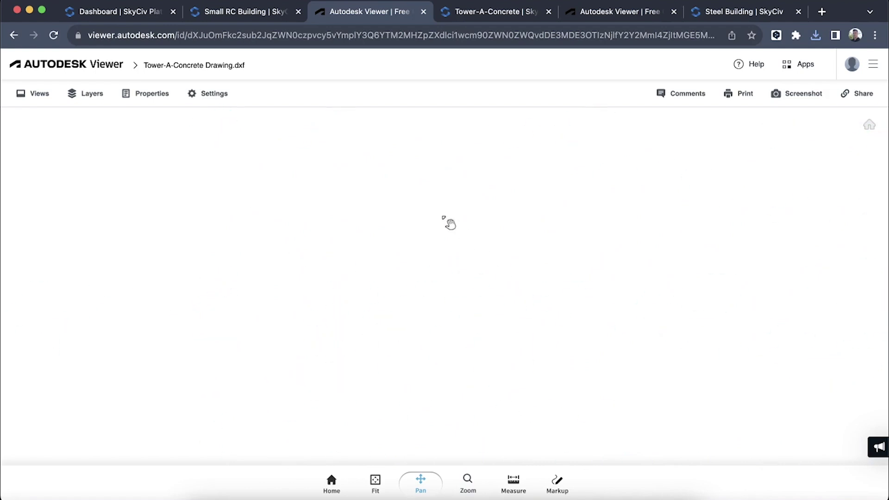
scroll(463, 298, down, 5)
scroll(463, 298, up, 2)
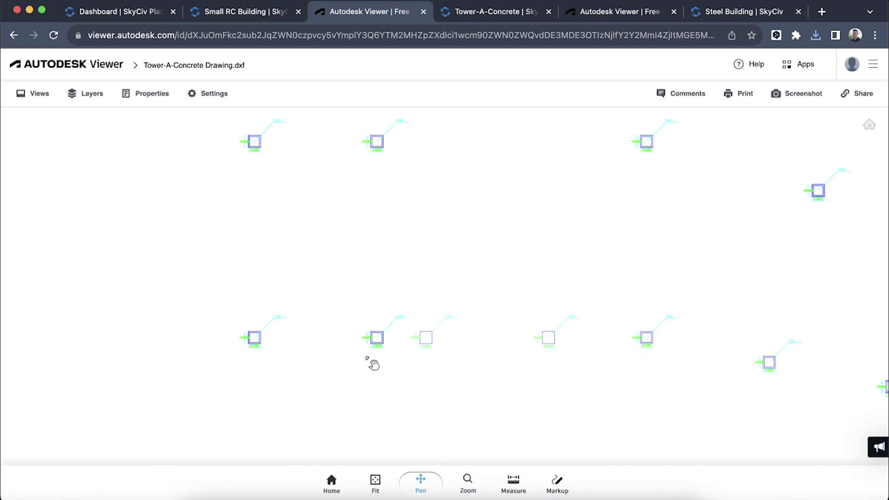
scroll(379, 355, up, 5)
scroll(379, 356, down, 5)
scroll(378, 356, up, 2)
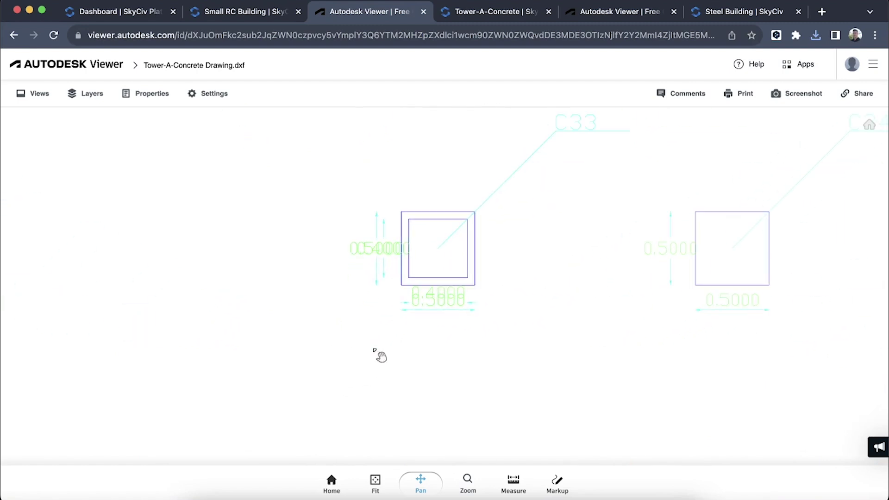
scroll(576, 288, down, 5)
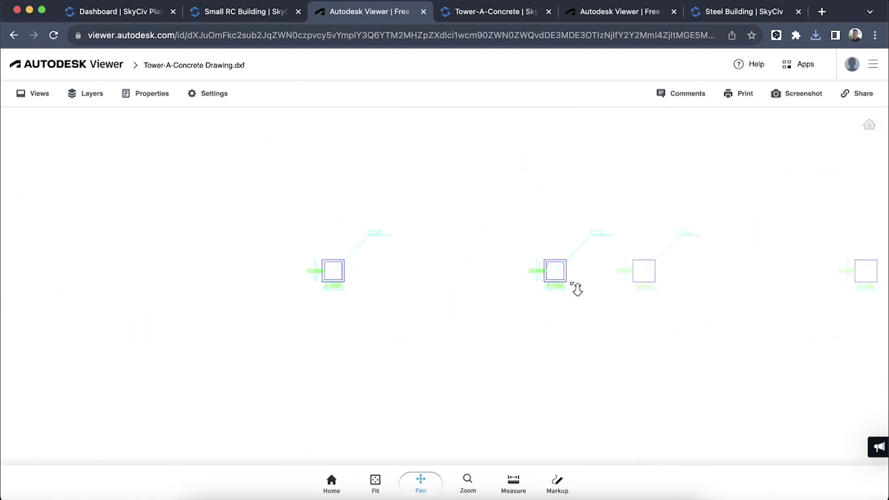
scroll(778, 252, down, 5)
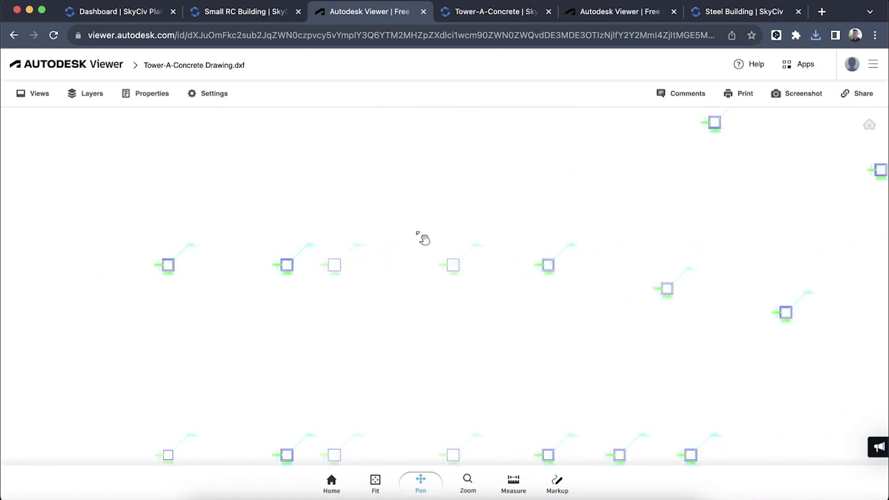
drag(829, 256, 481, 254)
scroll(481, 254, down, 5)
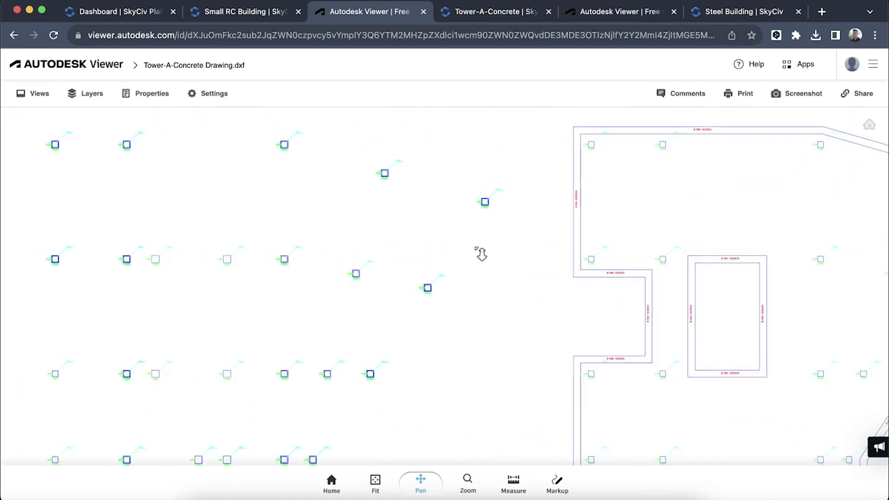
- Move along the row of level floor plans, inspecting the rectangular opening and neighbouring outlines
drag(821, 335, 657, 270)
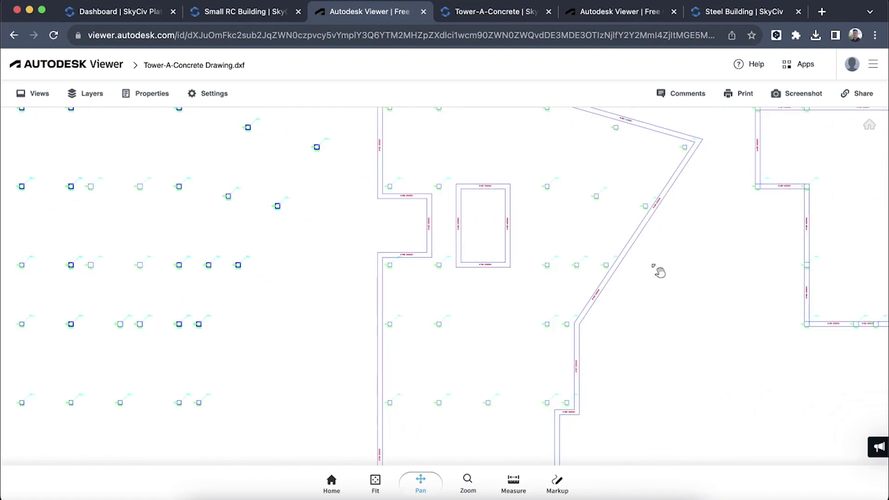
scroll(510, 227, up, 3)
scroll(510, 228, up, 5)
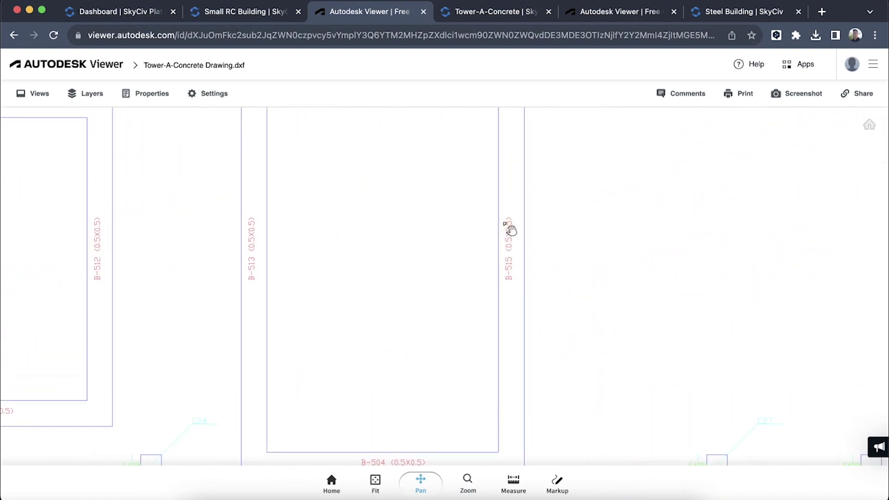
scroll(527, 292, down, 5)
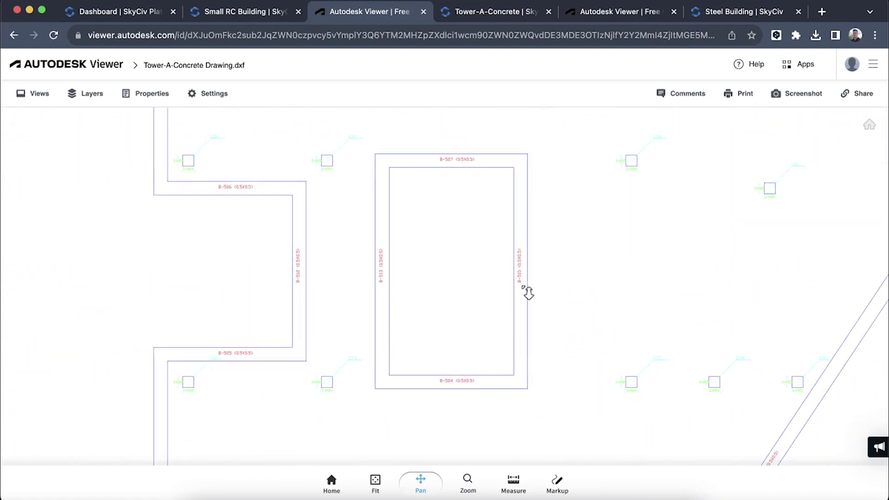
scroll(528, 292, down, 2)
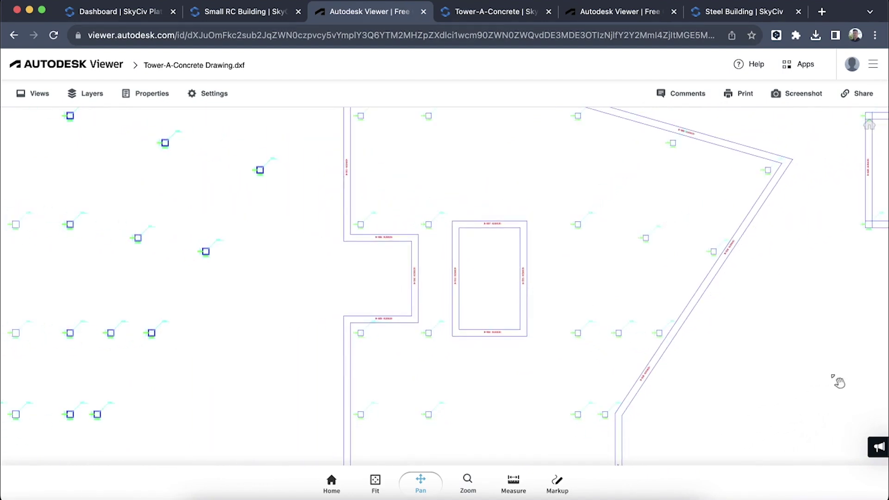
drag(838, 379, 532, 401)
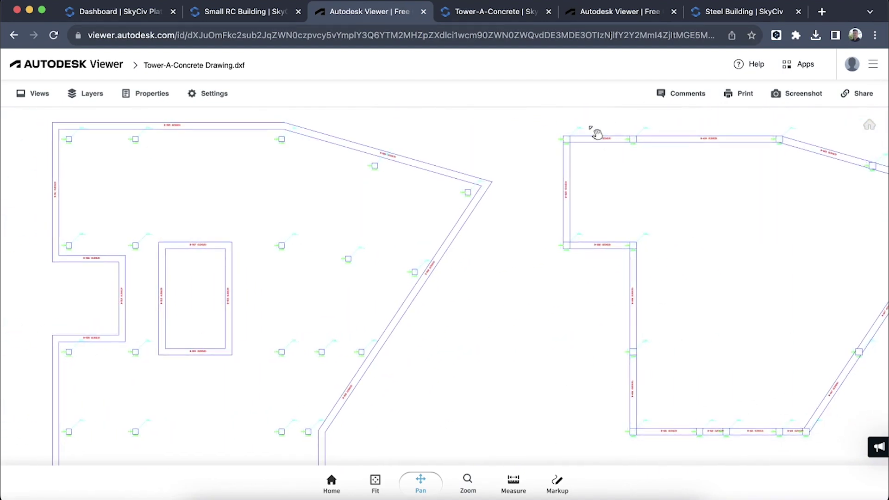
scroll(595, 132, up, 5)
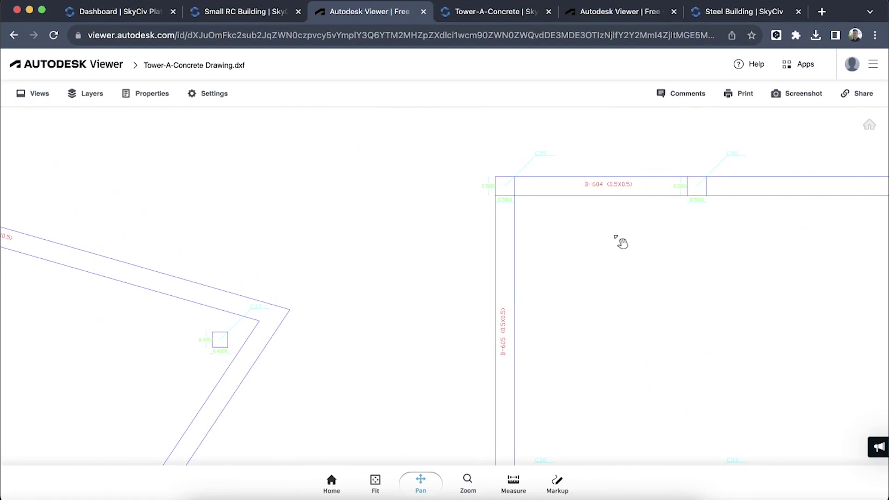
scroll(712, 318, down, 1)
scroll(713, 319, down, 1)
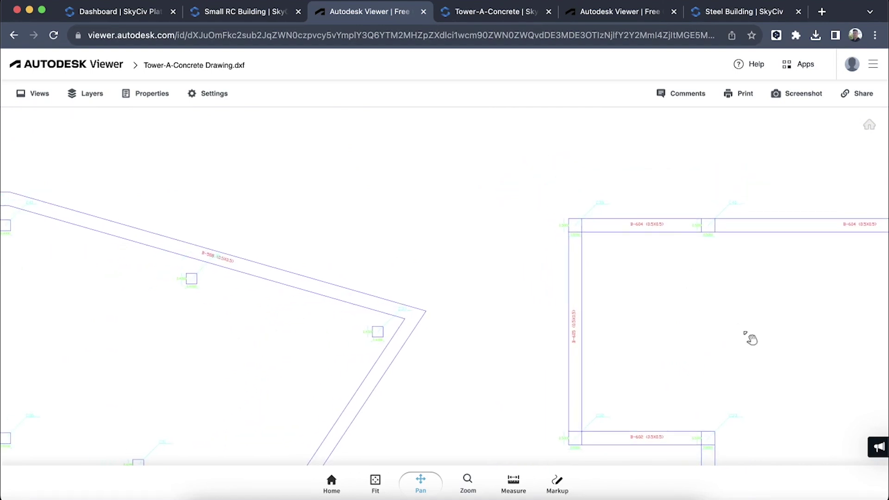
drag(748, 337, 408, 227)
scroll(751, 269, up, 2)
scroll(748, 264, down, 5)
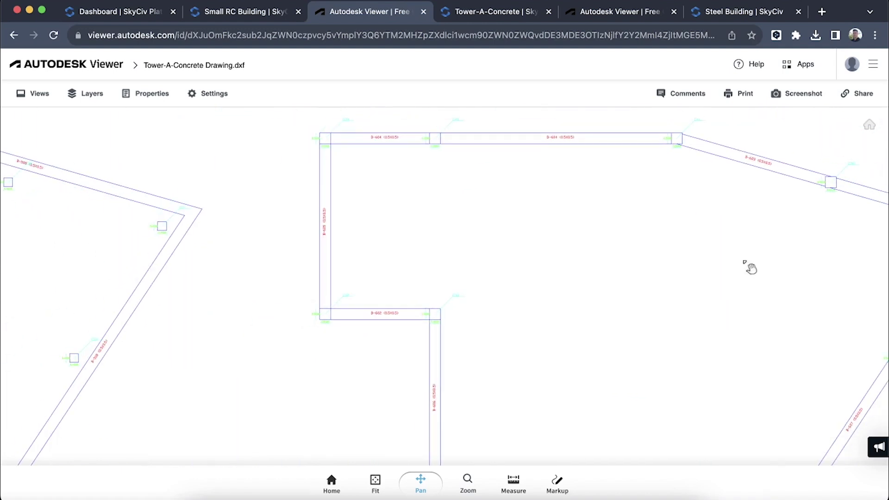
scroll(591, 290, down, 2)
drag(784, 304, 486, 311)
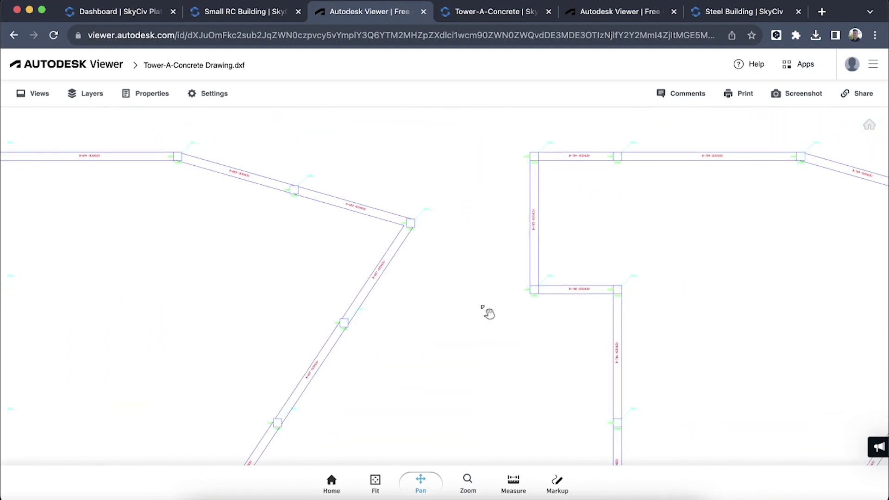
scroll(716, 272, down, 3)
scroll(787, 343, down, 4)
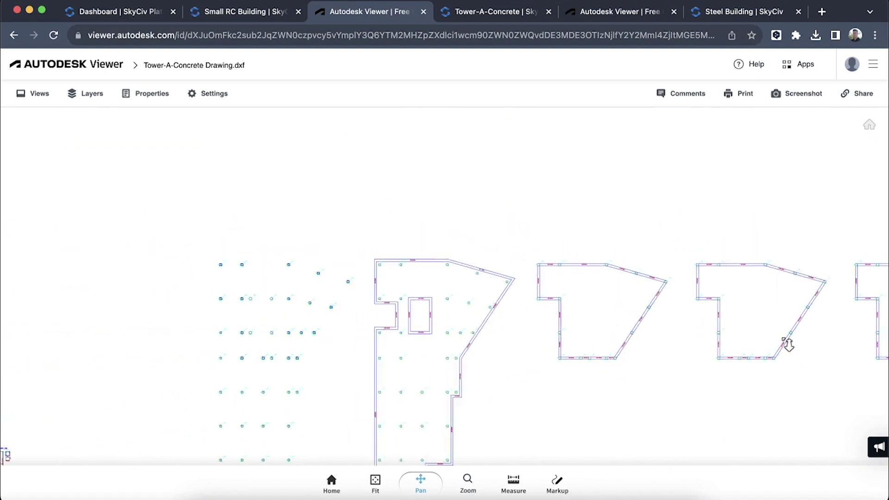
- Pan past the remaining floor plans and second core plan to the column elevation drawings
drag(768, 397, 313, 348)
drag(685, 315, 315, 317)
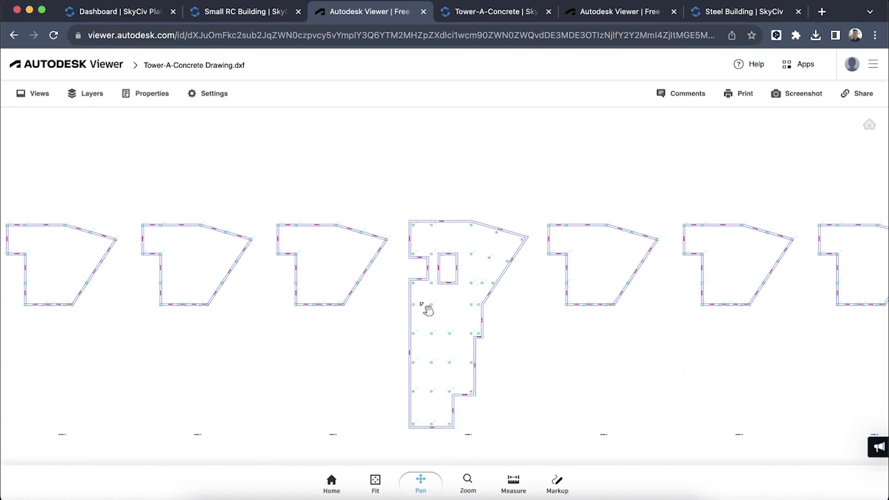
scroll(674, 319, down, 3)
scroll(674, 318, down, 3)
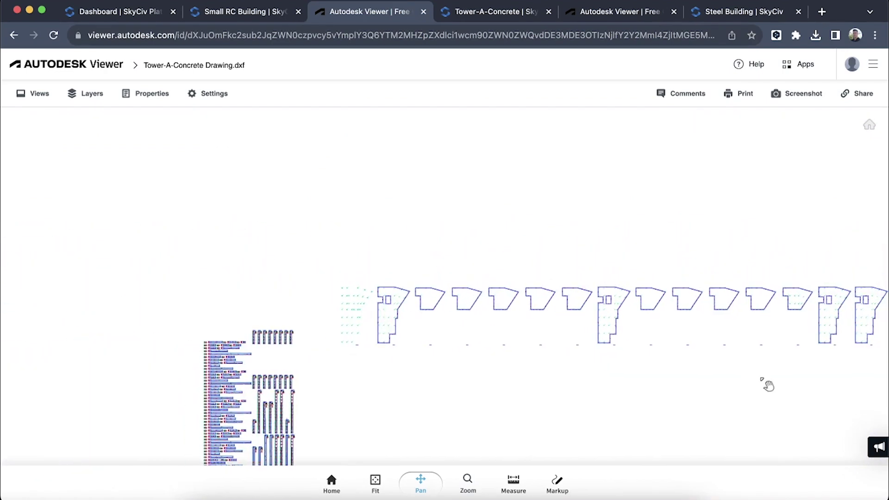
drag(766, 383, 375, 353)
drag(750, 302, 441, 298)
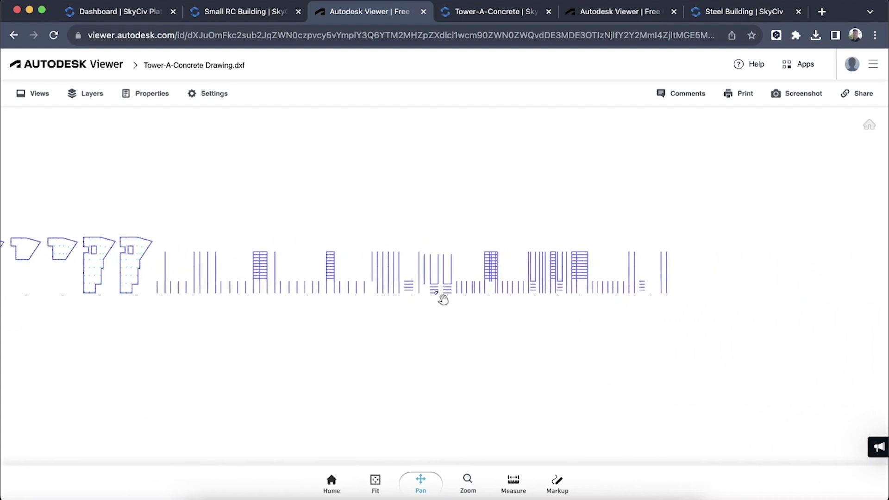
scroll(567, 291, up, 5)
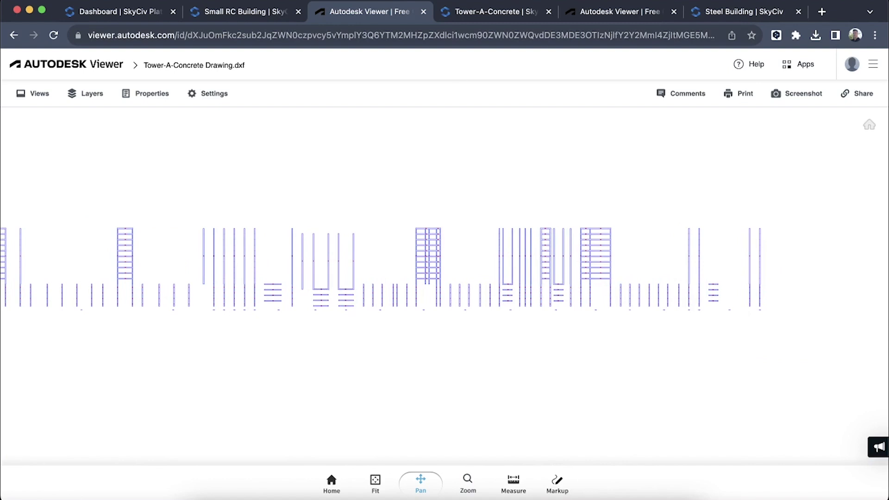
- Bring up the Steel Building model, orbit it, and open its Export Drawings dialog
click(494, 14)
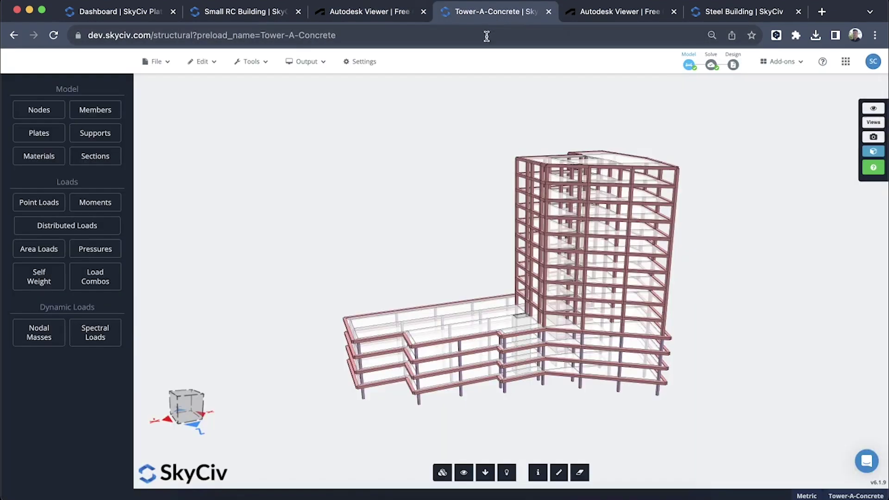
click(724, 13)
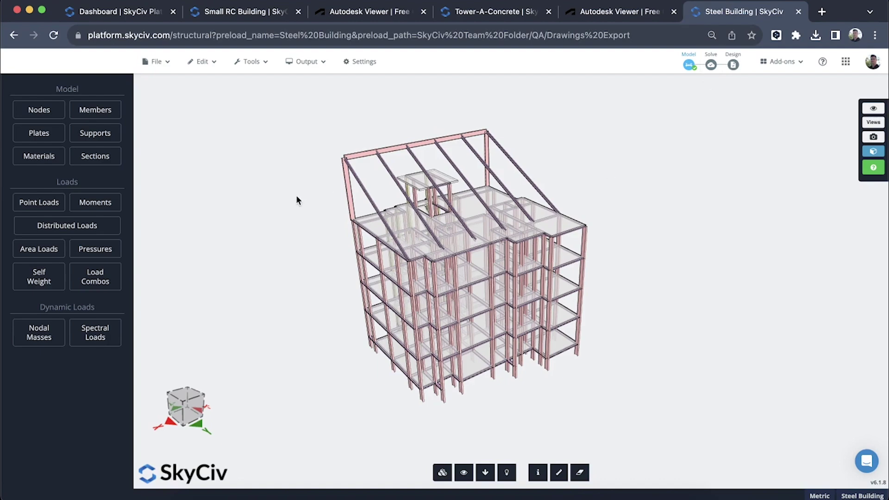
mouse_move(296, 197)
mouse_down()
mouse_move(320, 203)
mouse_move(446, 186)
mouse_move(310, 191)
mouse_up()
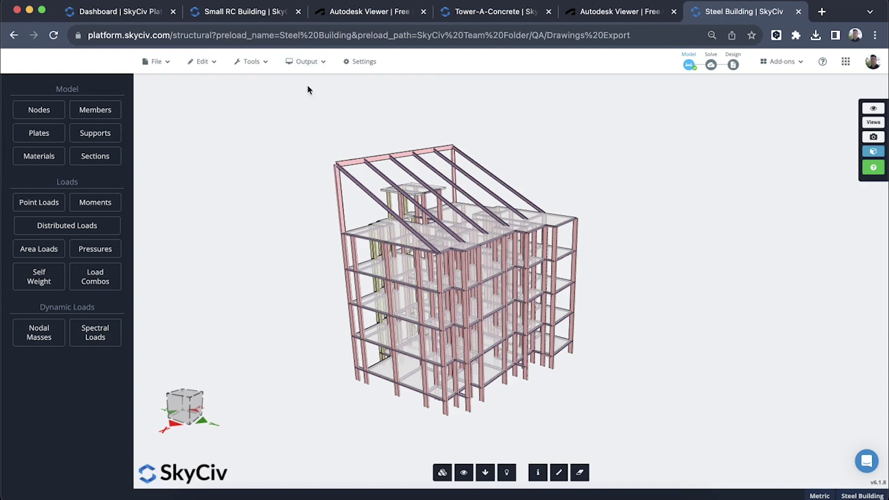
mouse_move(307, 61)
click(300, 180)
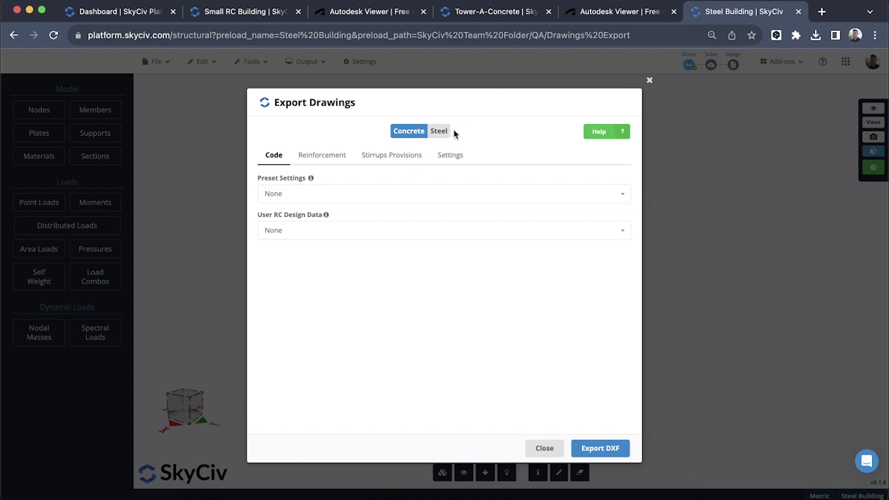
- Switch the drawing export to Steel mode and set Planes selection back to Automatic
click(440, 132)
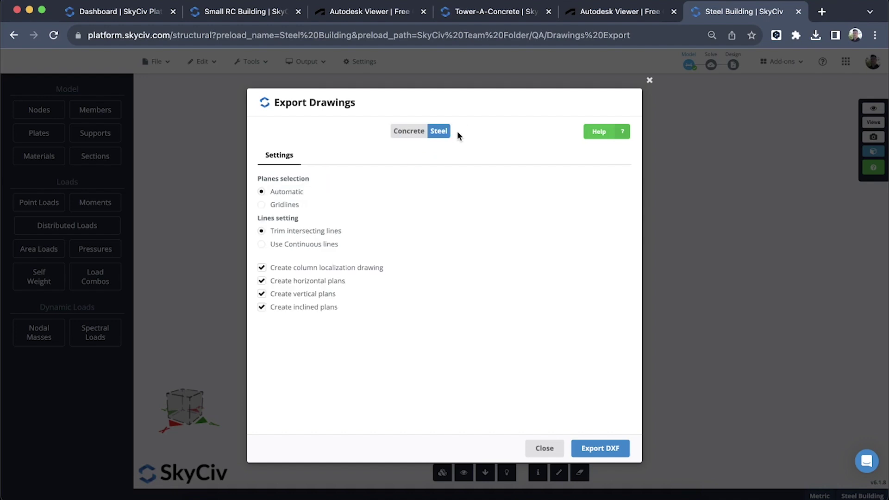
click(396, 136)
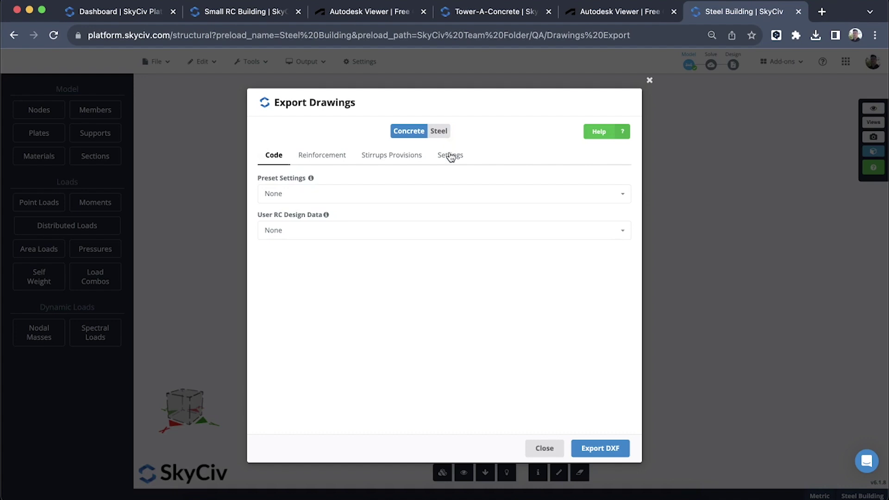
click(440, 131)
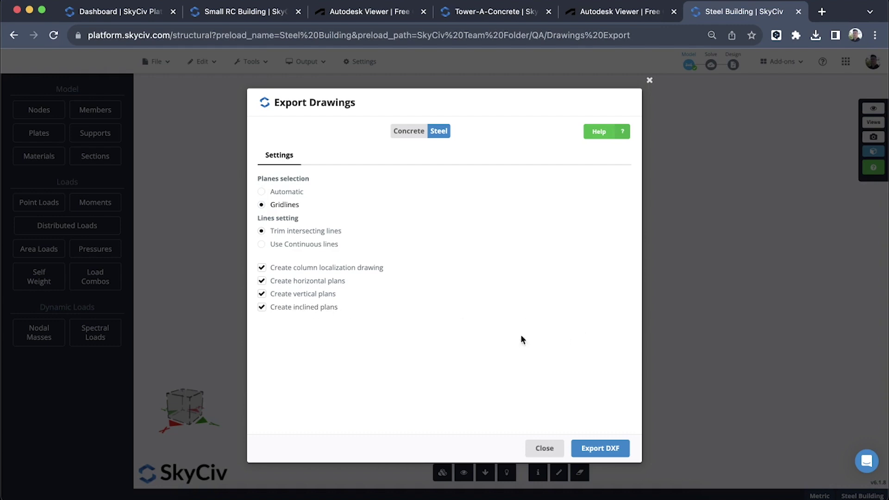
click(294, 192)
- Close the export dialog and show the Steel Building as a rotated wireframe with node labels
click(540, 446)
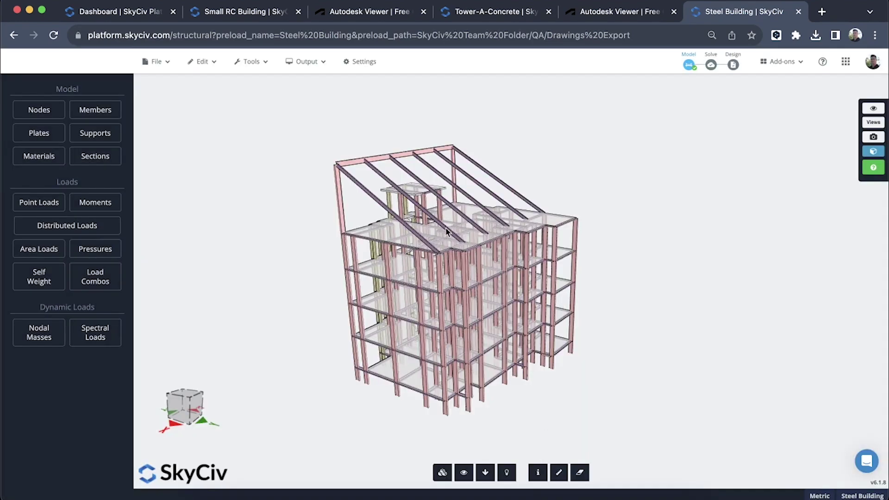
click(305, 61)
click(301, 85)
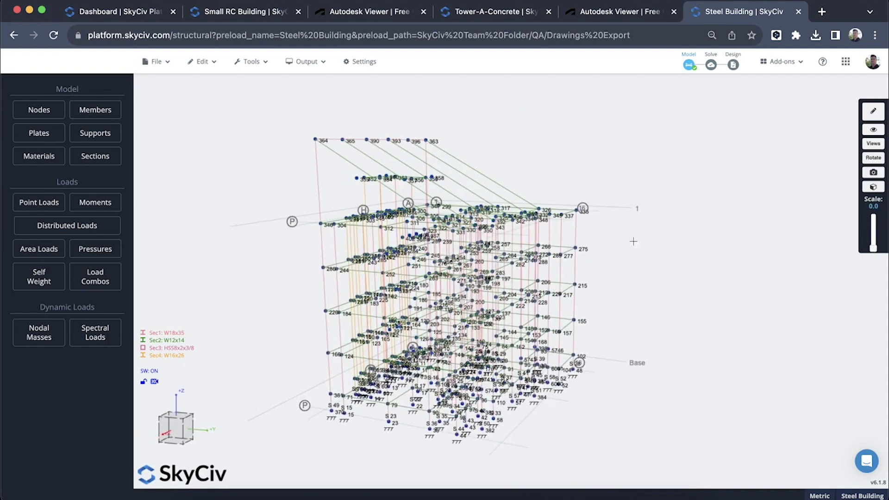
drag(256, 359, 317, 363)
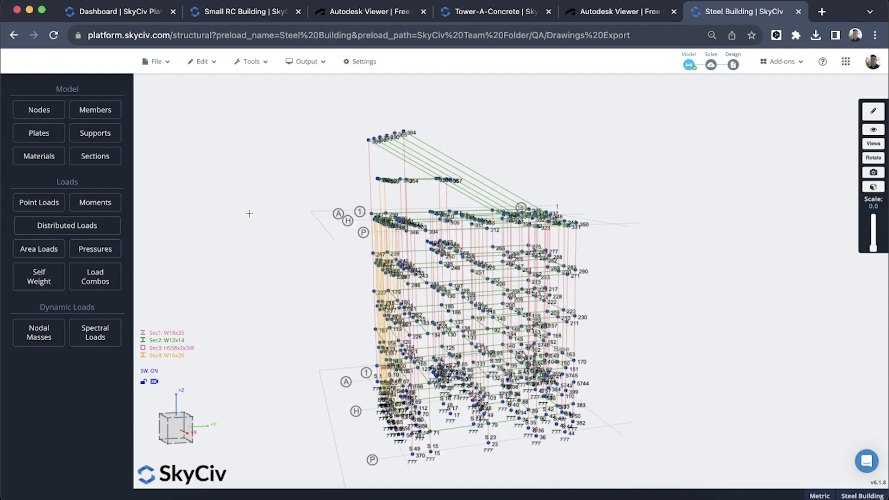
click(298, 60)
- Edit the Base and level 1 (14.6) elevations in the gridlines editor and save them
click(260, 62)
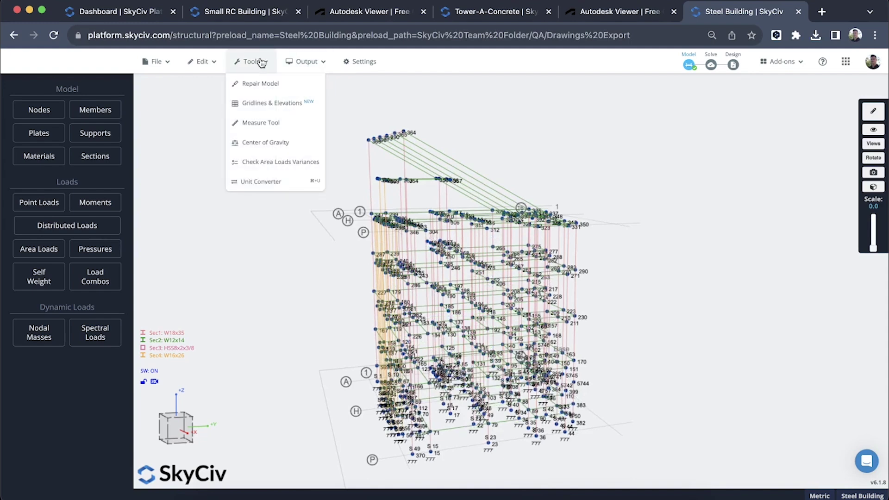
click(262, 106)
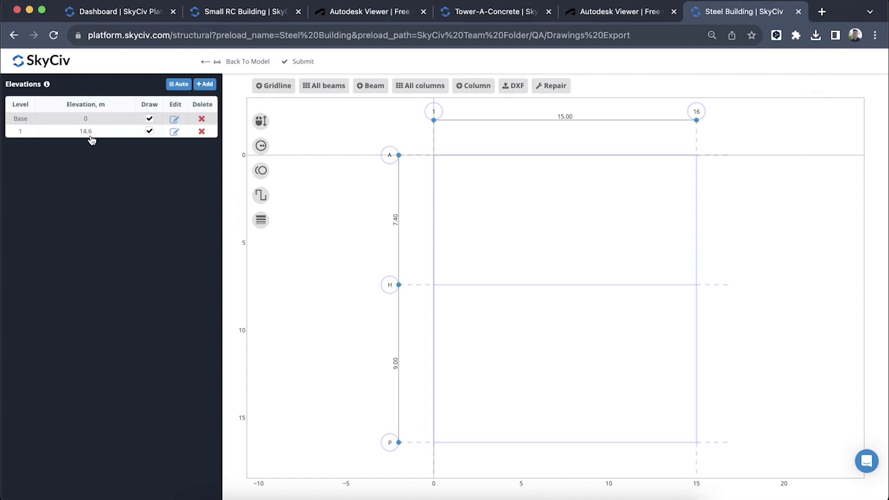
double_click(86, 120)
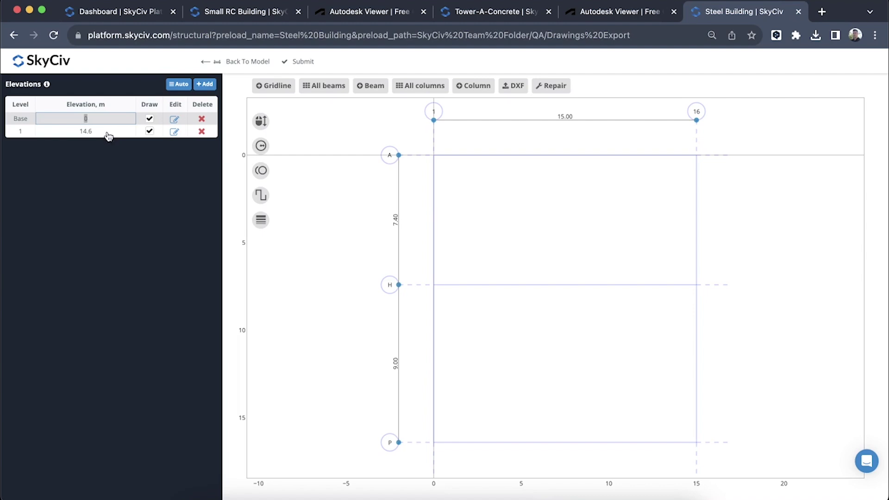
double_click(106, 132)
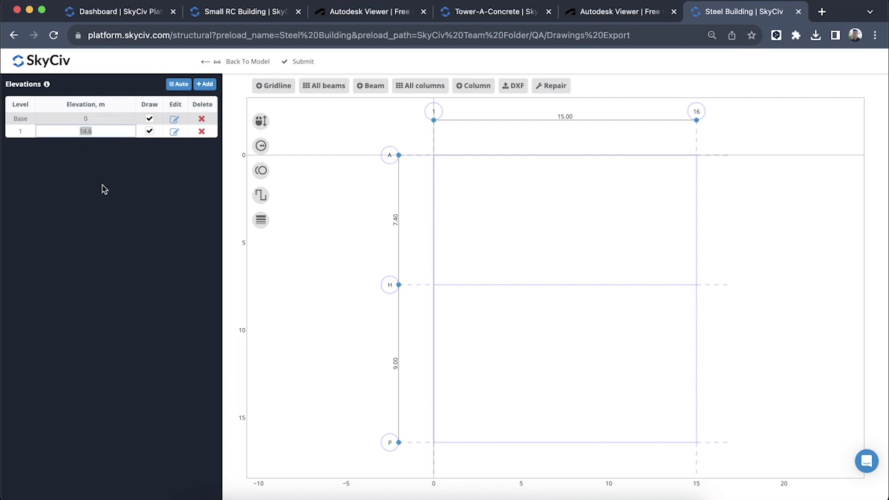
click(119, 132)
click(254, 61)
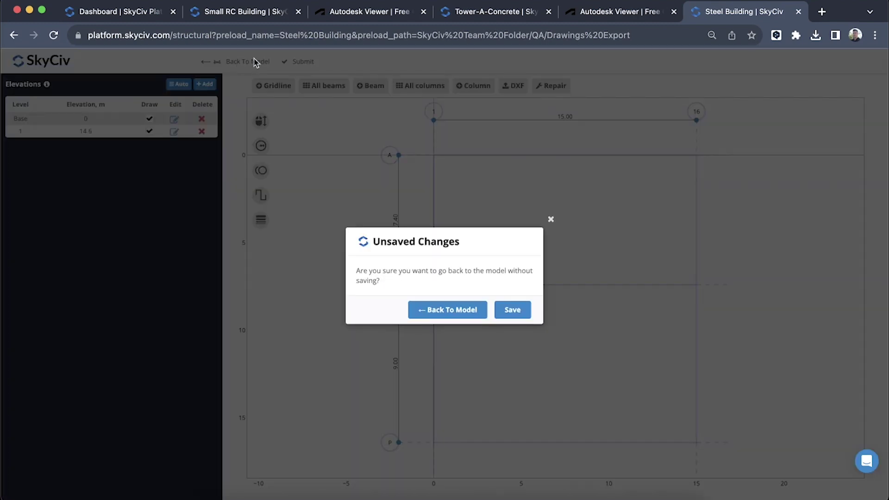
click(513, 310)
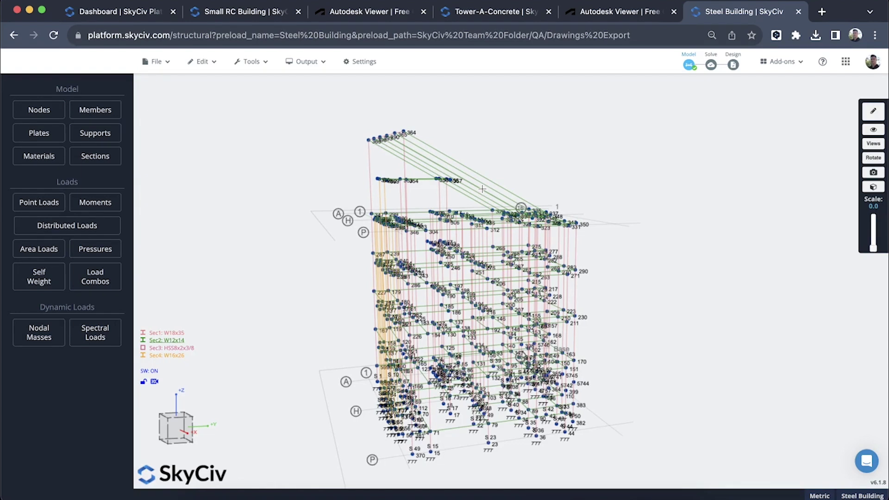
- Export the Steel Building drawings to DXF with Gridlines planes and view it in Autodesk Viewer
mouse_move(320, 63)
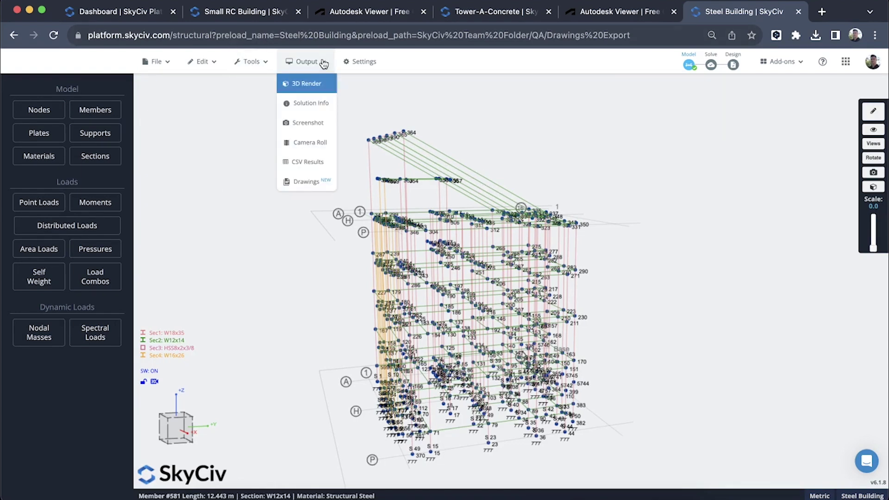
click(300, 177)
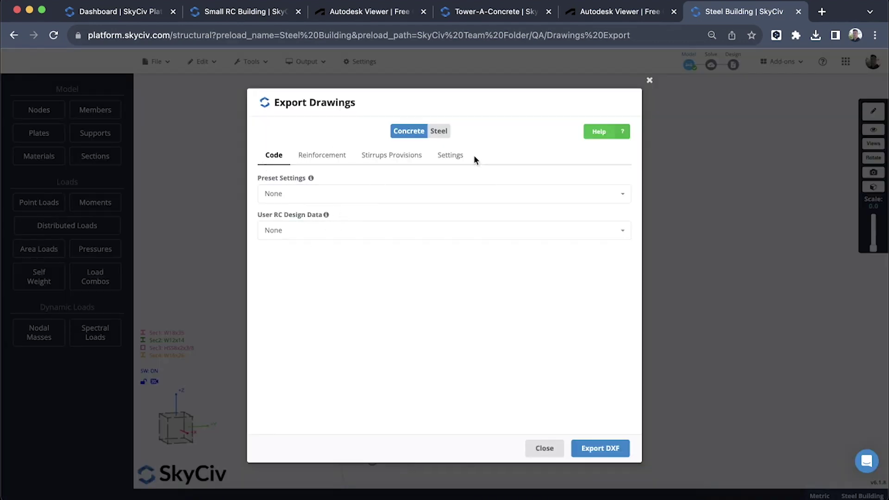
click(457, 156)
click(284, 205)
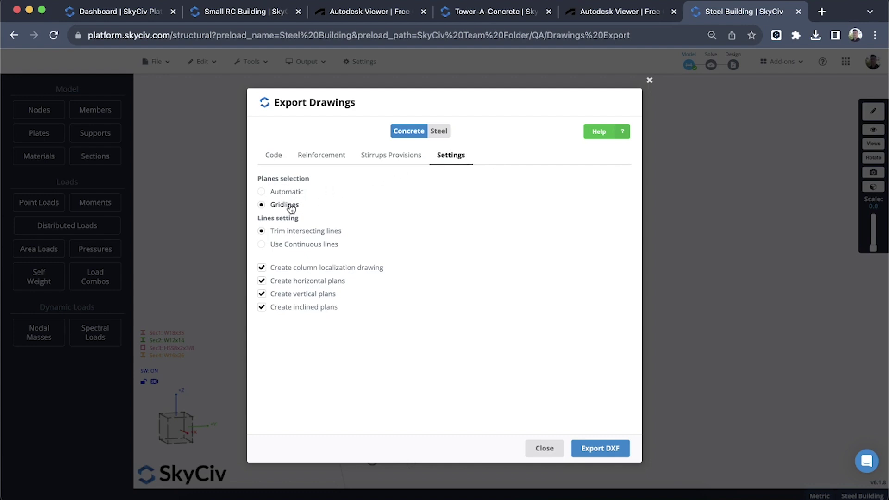
click(600, 448)
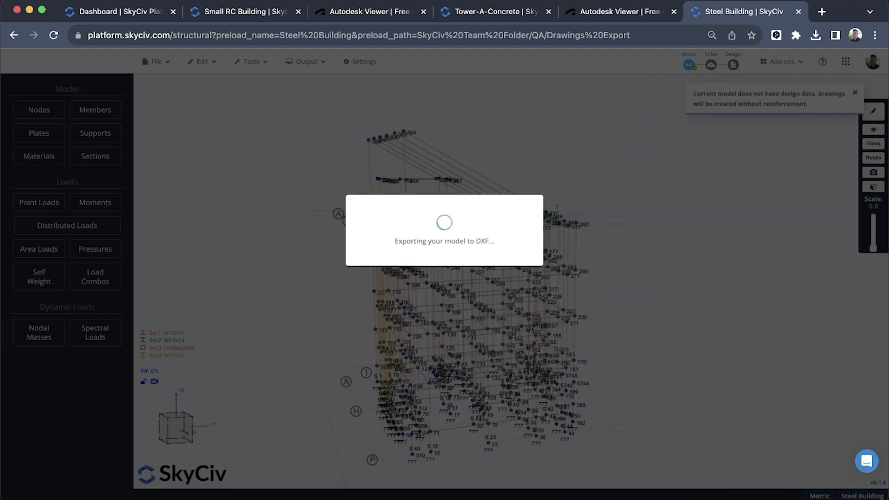
click(610, 17)
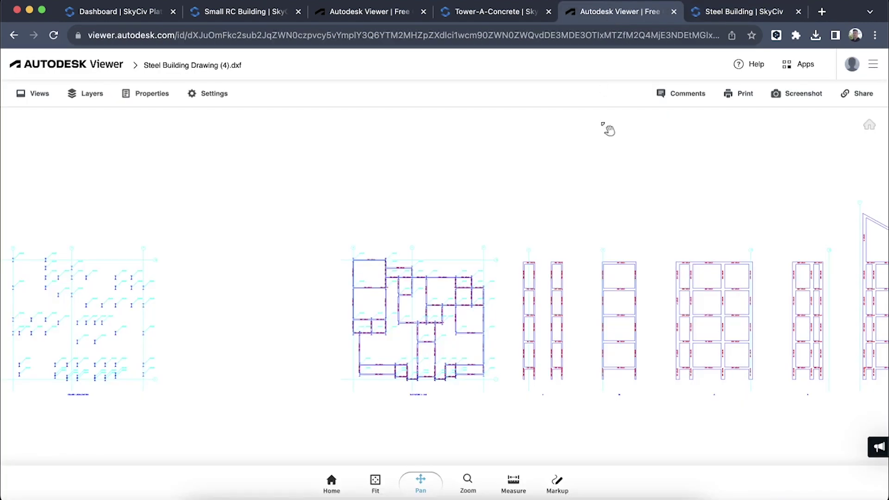
- Pan and zoom across the DXF to inspect the elevations and the floor plan up close
drag(641, 201, 473, 197)
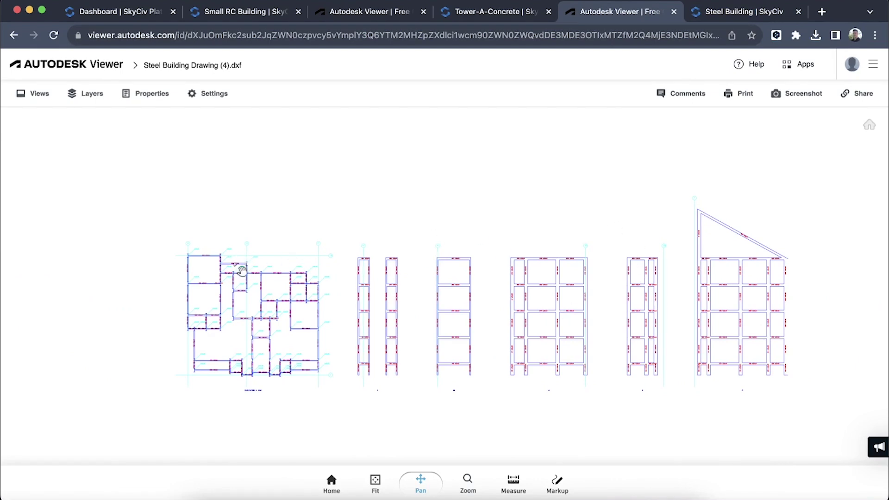
scroll(208, 337, down, 2)
scroll(209, 336, up, 3)
scroll(208, 337, up, 5)
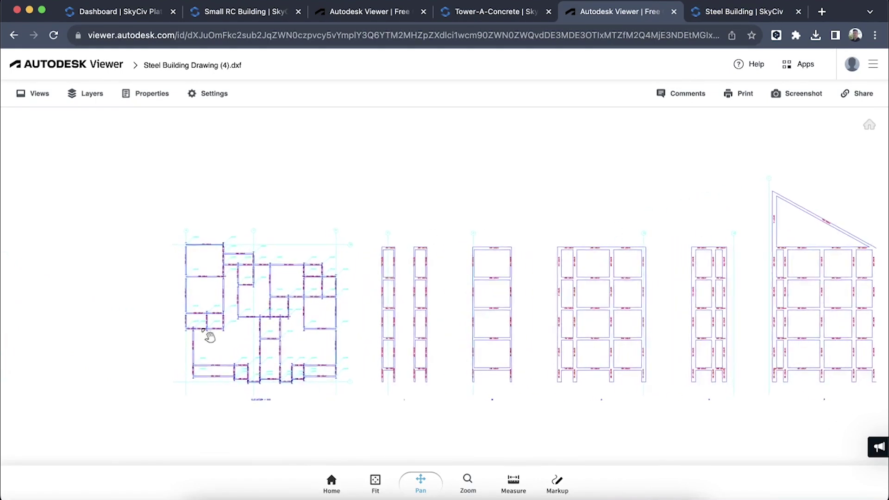
drag(226, 351, 312, 297)
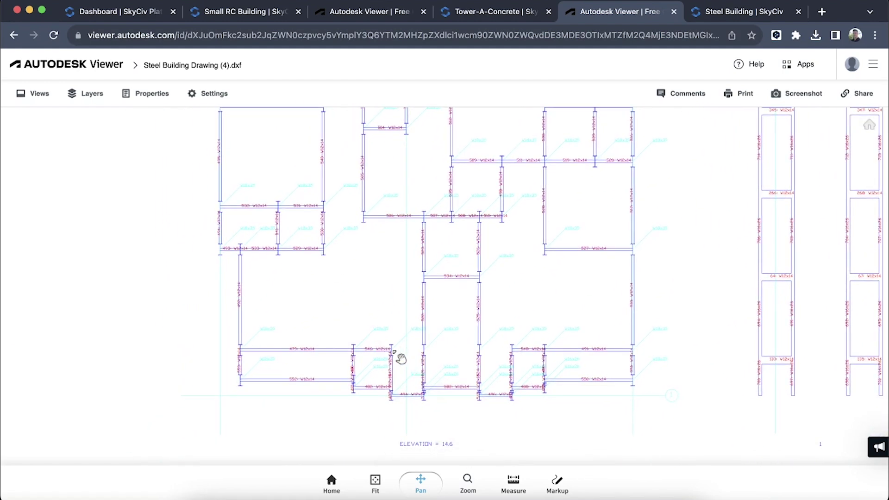
scroll(399, 356, up, 3)
scroll(399, 356, up, 2)
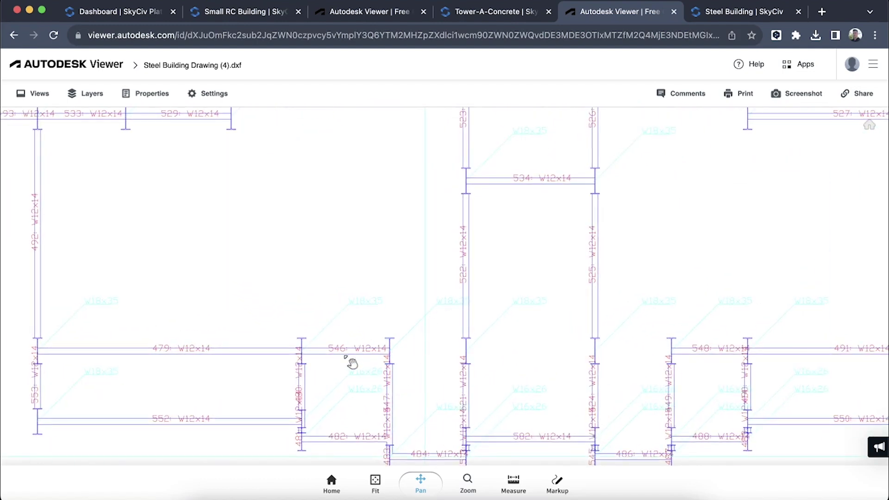
scroll(350, 362, down, 5)
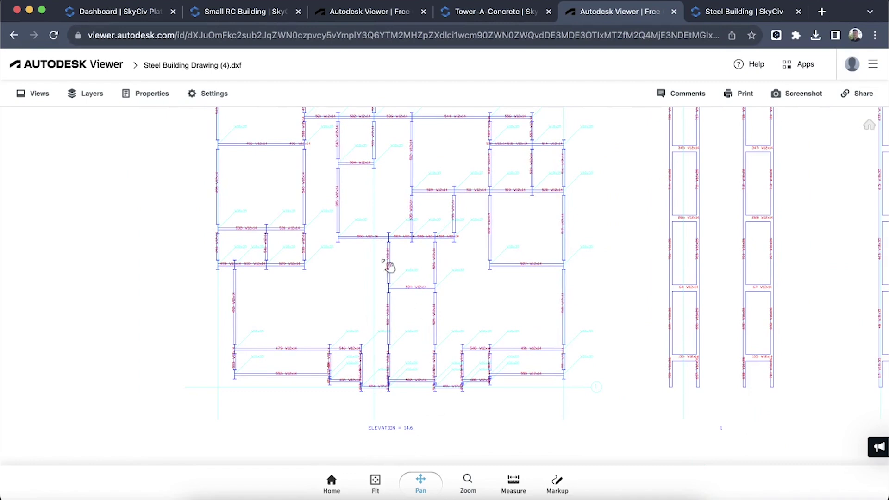
scroll(364, 238, down, 3)
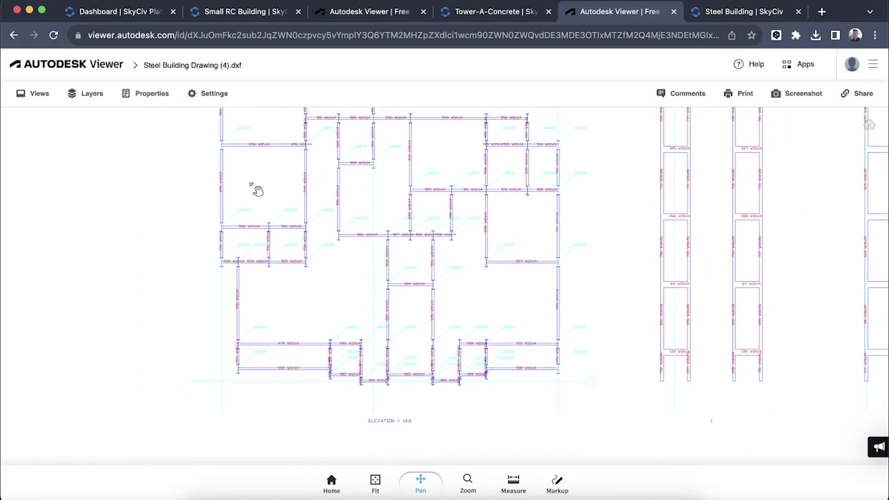
- Pan across the floor plan and the five frame elevations, then recentre the full drawing set
drag(254, 190, 333, 223)
scroll(331, 223, down, 10)
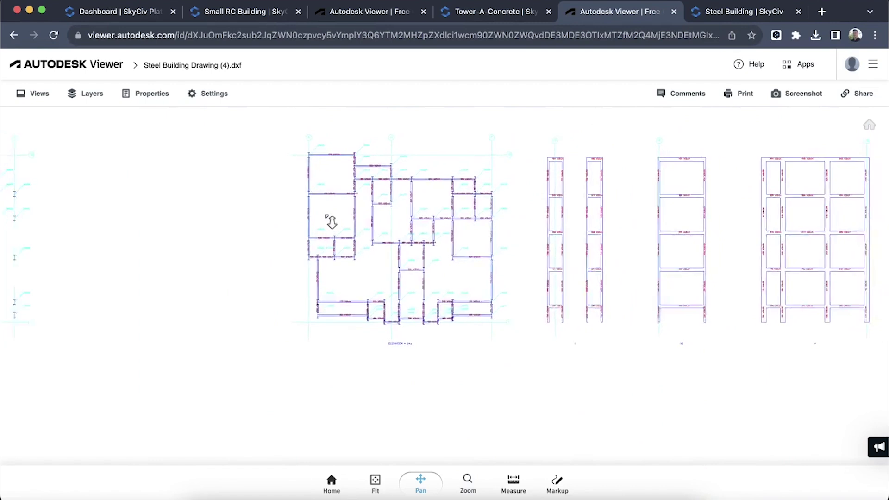
scroll(139, 223, up, 8)
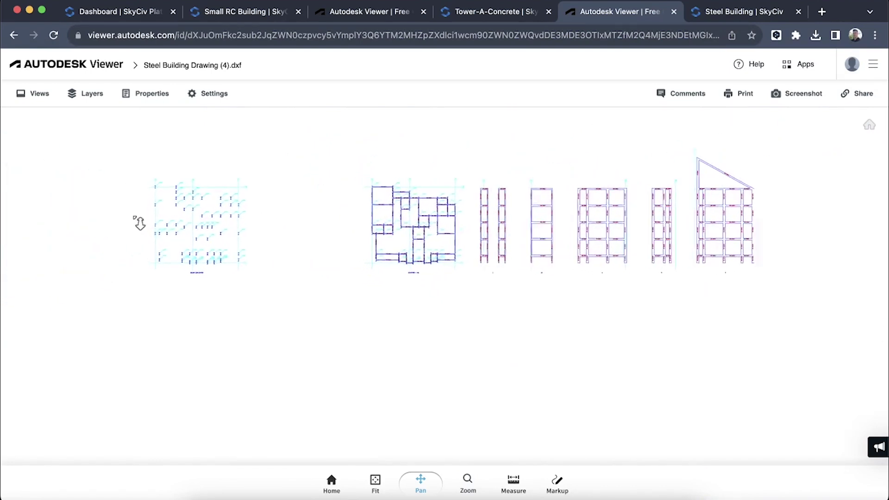
scroll(318, 236, up, 5)
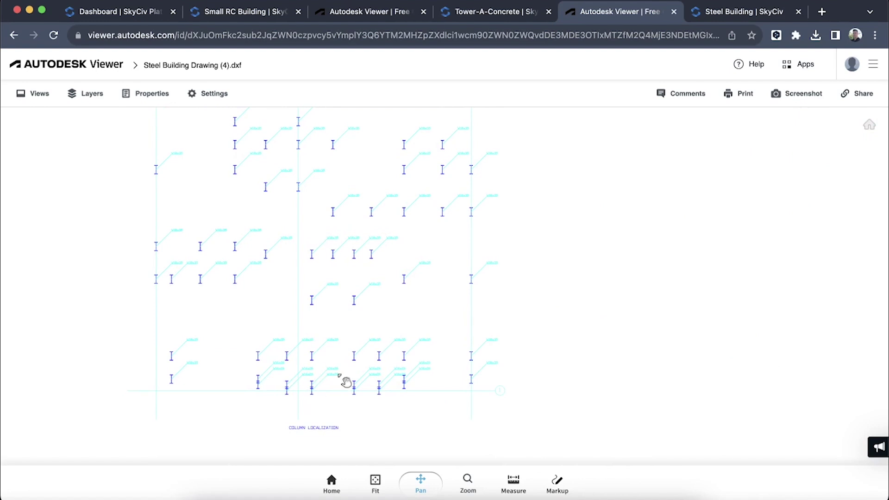
scroll(475, 178, down, 3)
scroll(473, 178, down, 4)
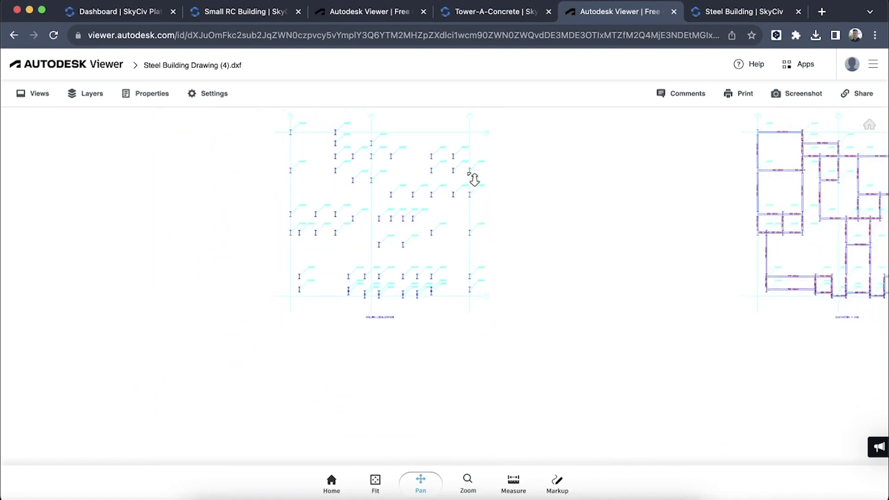
drag(641, 222, 407, 264)
scroll(646, 260, down, 3)
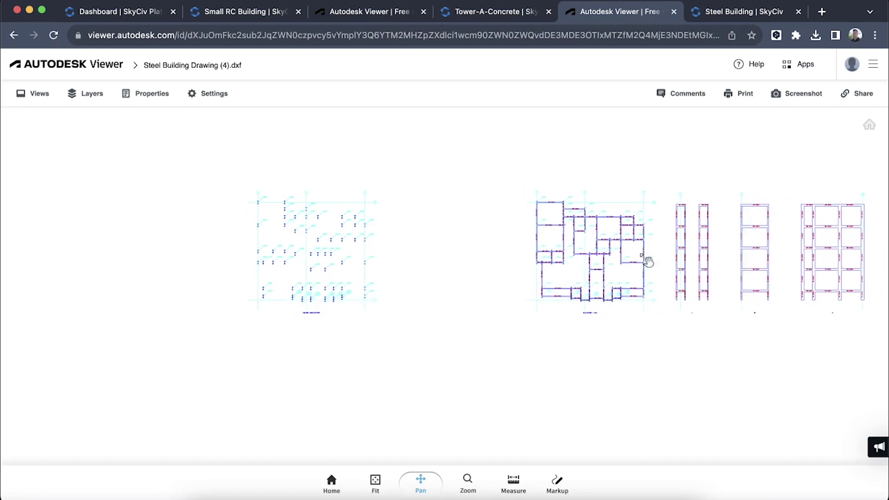
drag(748, 163, 510, 185)
scroll(511, 185, down, 2)
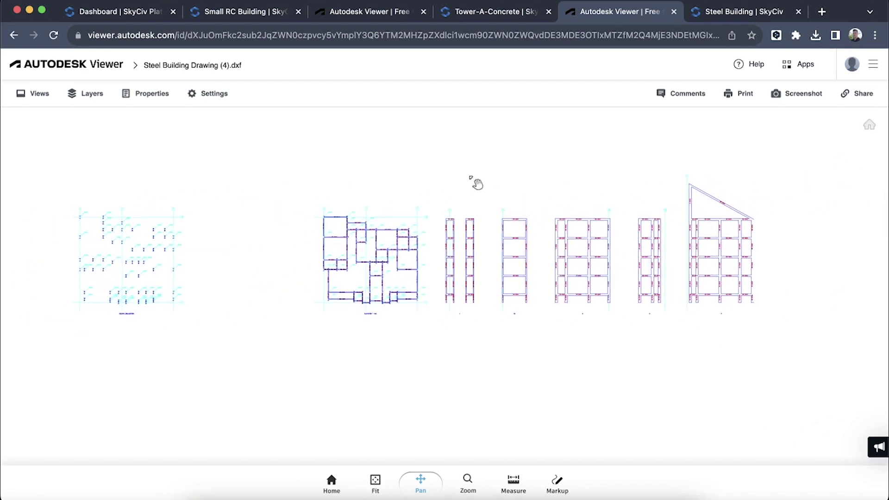
drag(378, 174, 415, 174)
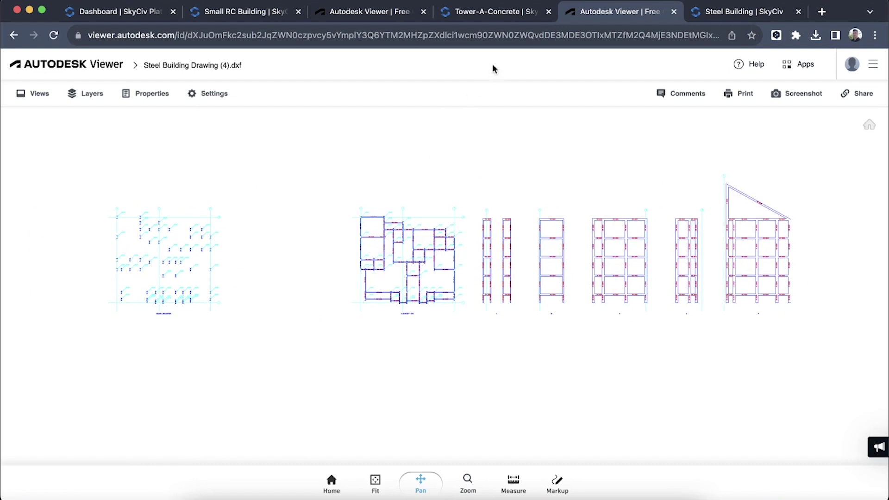
- Go through the Small RC Building tab to the Tower-A-Concrete model with its tall tower
click(222, 12)
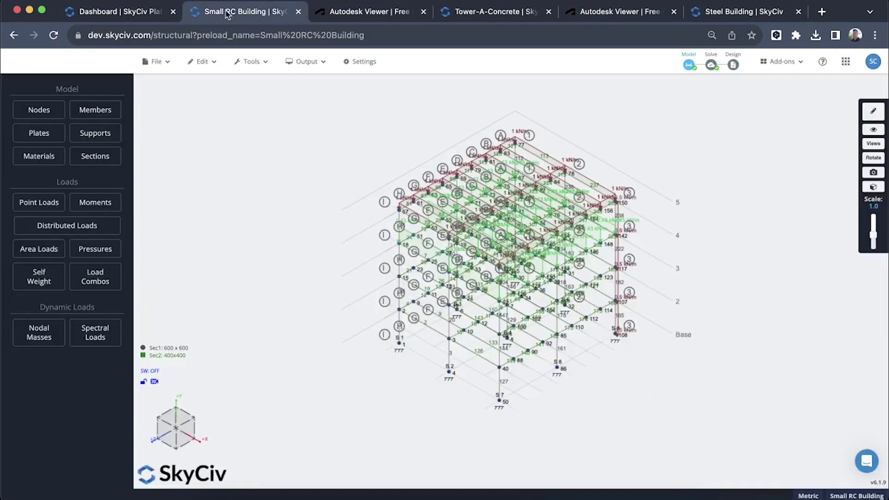
click(474, 14)
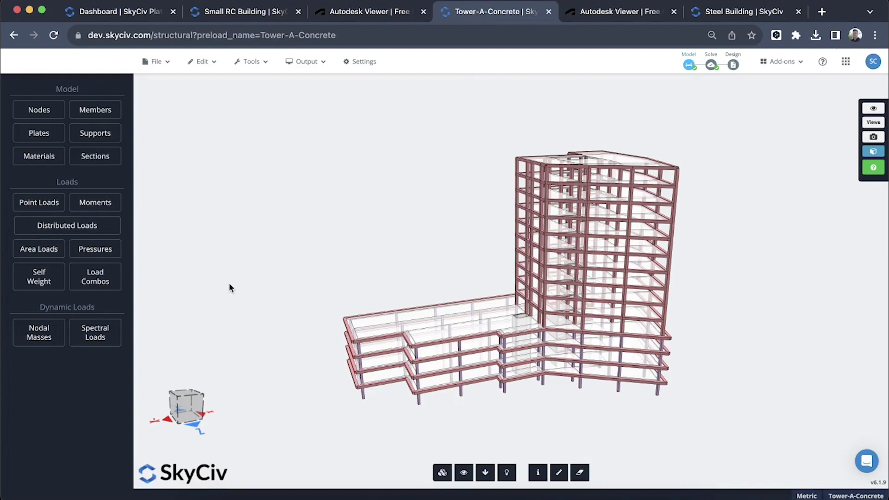